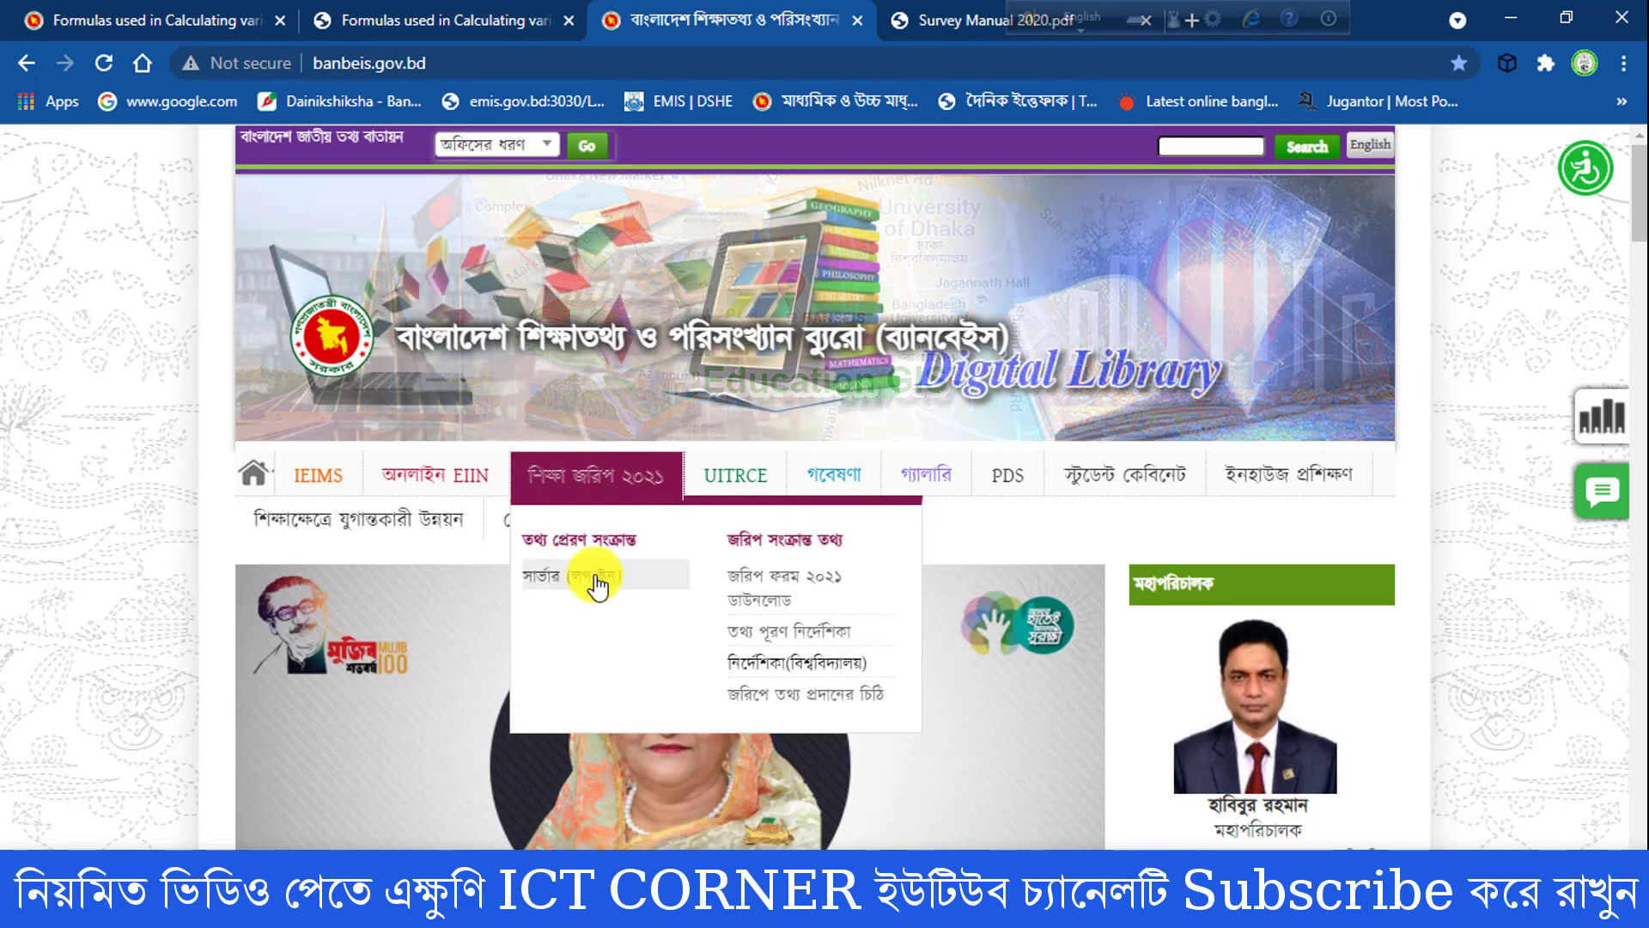
- Open the 2021 education survey server and log in with the institution's EIIN and the account password
left_click(610, 584)
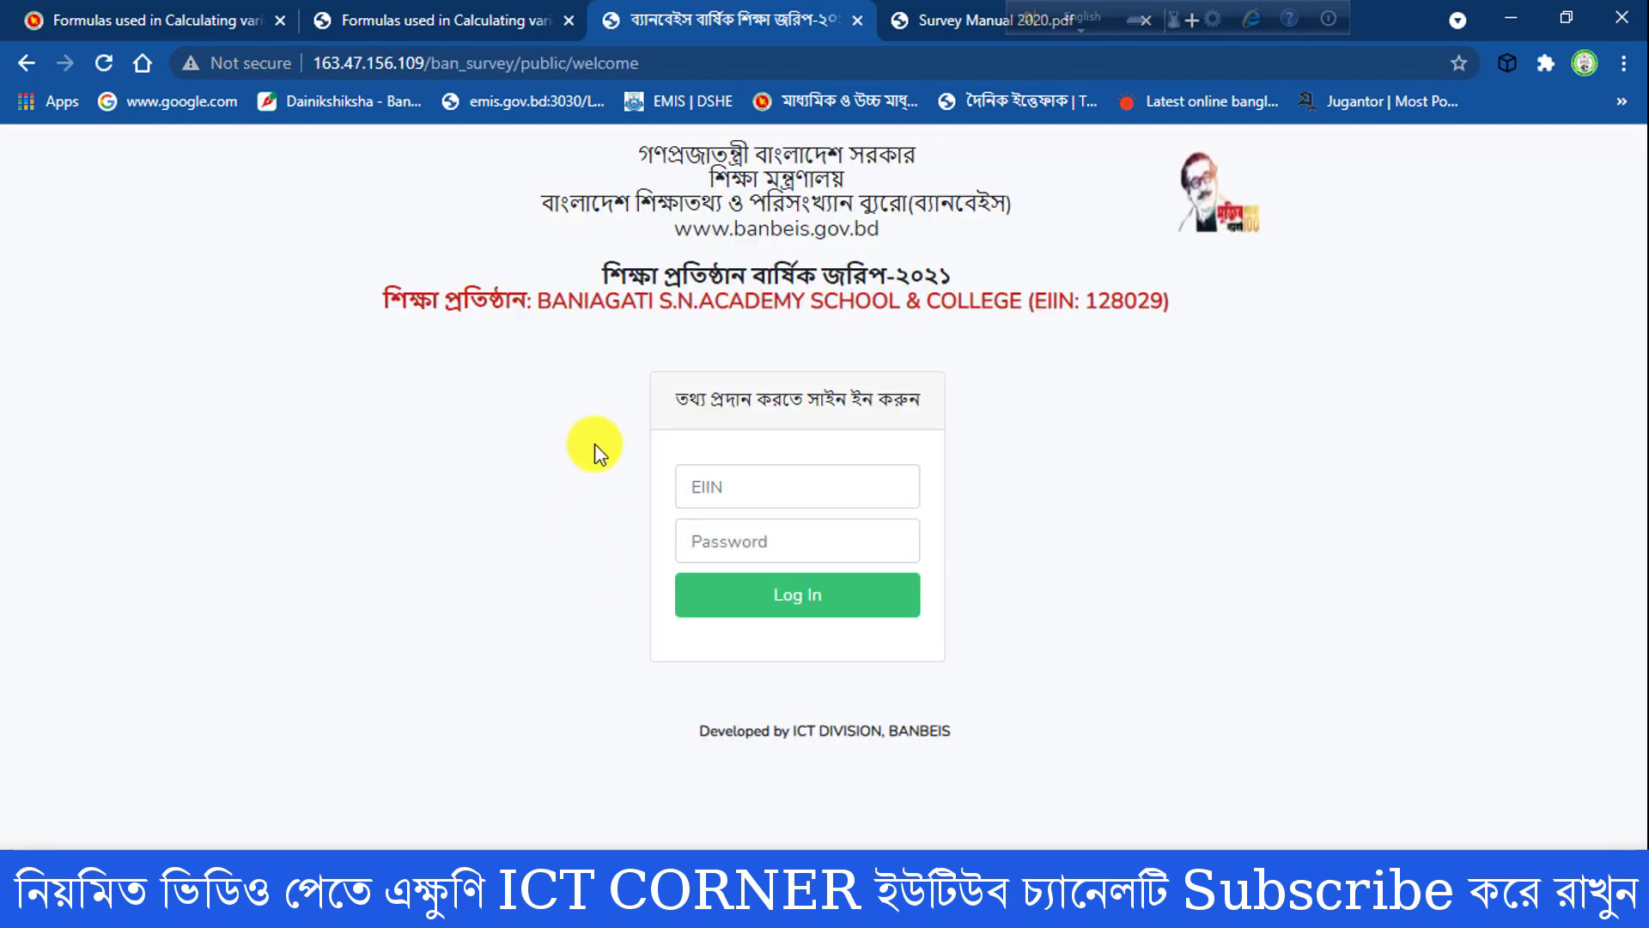
left_click(766, 484)
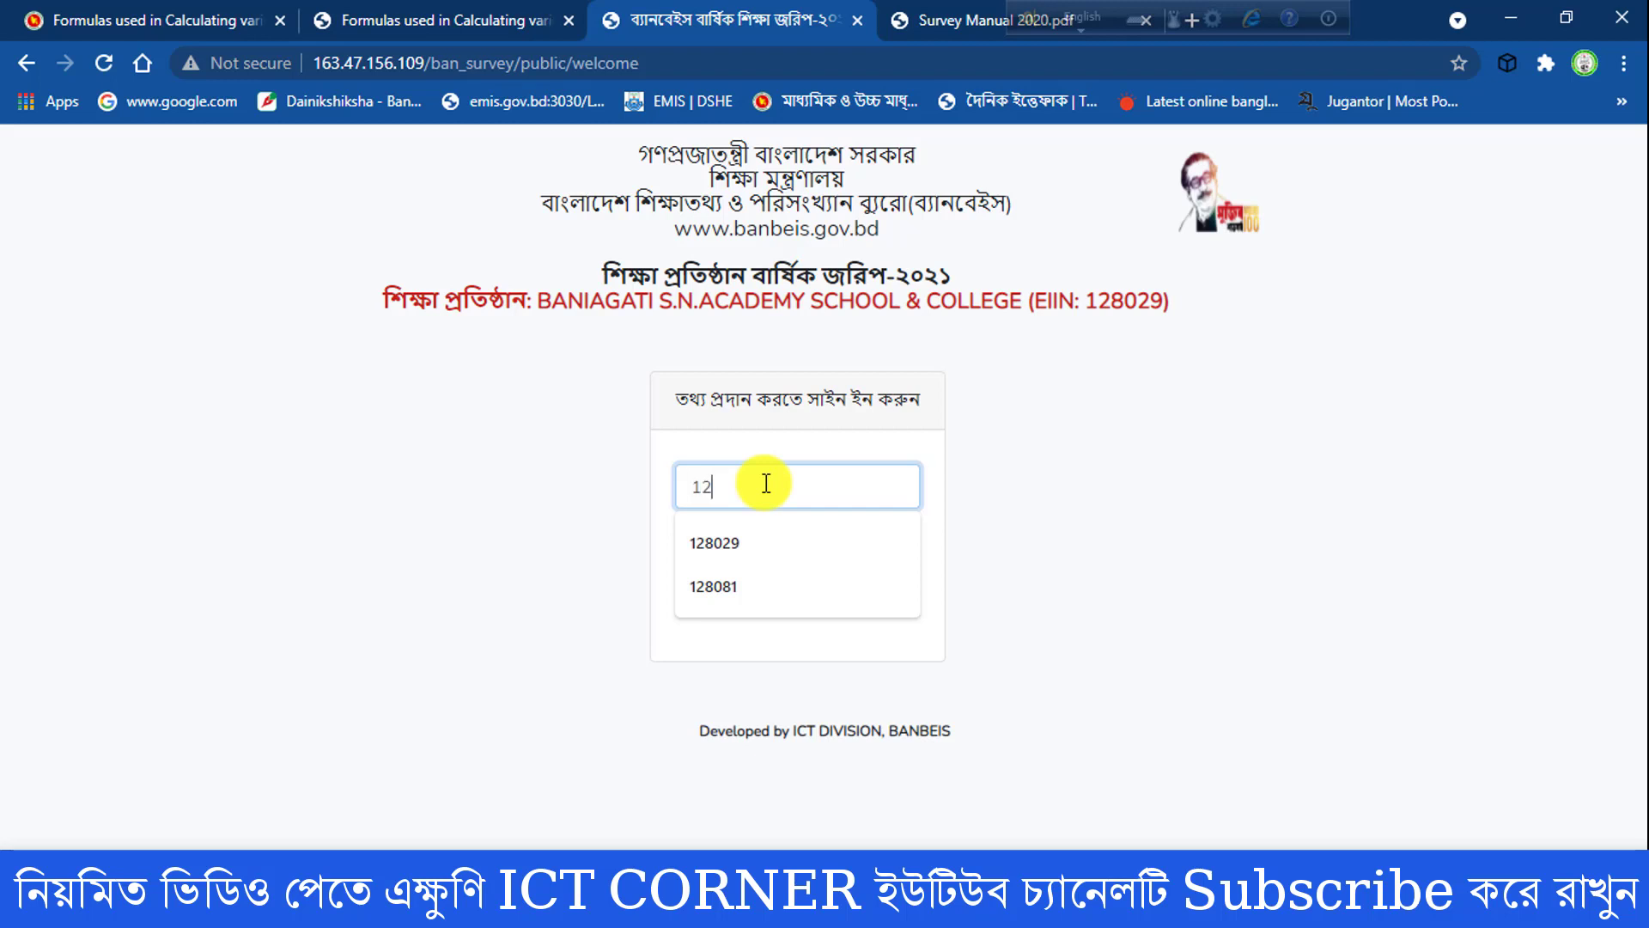
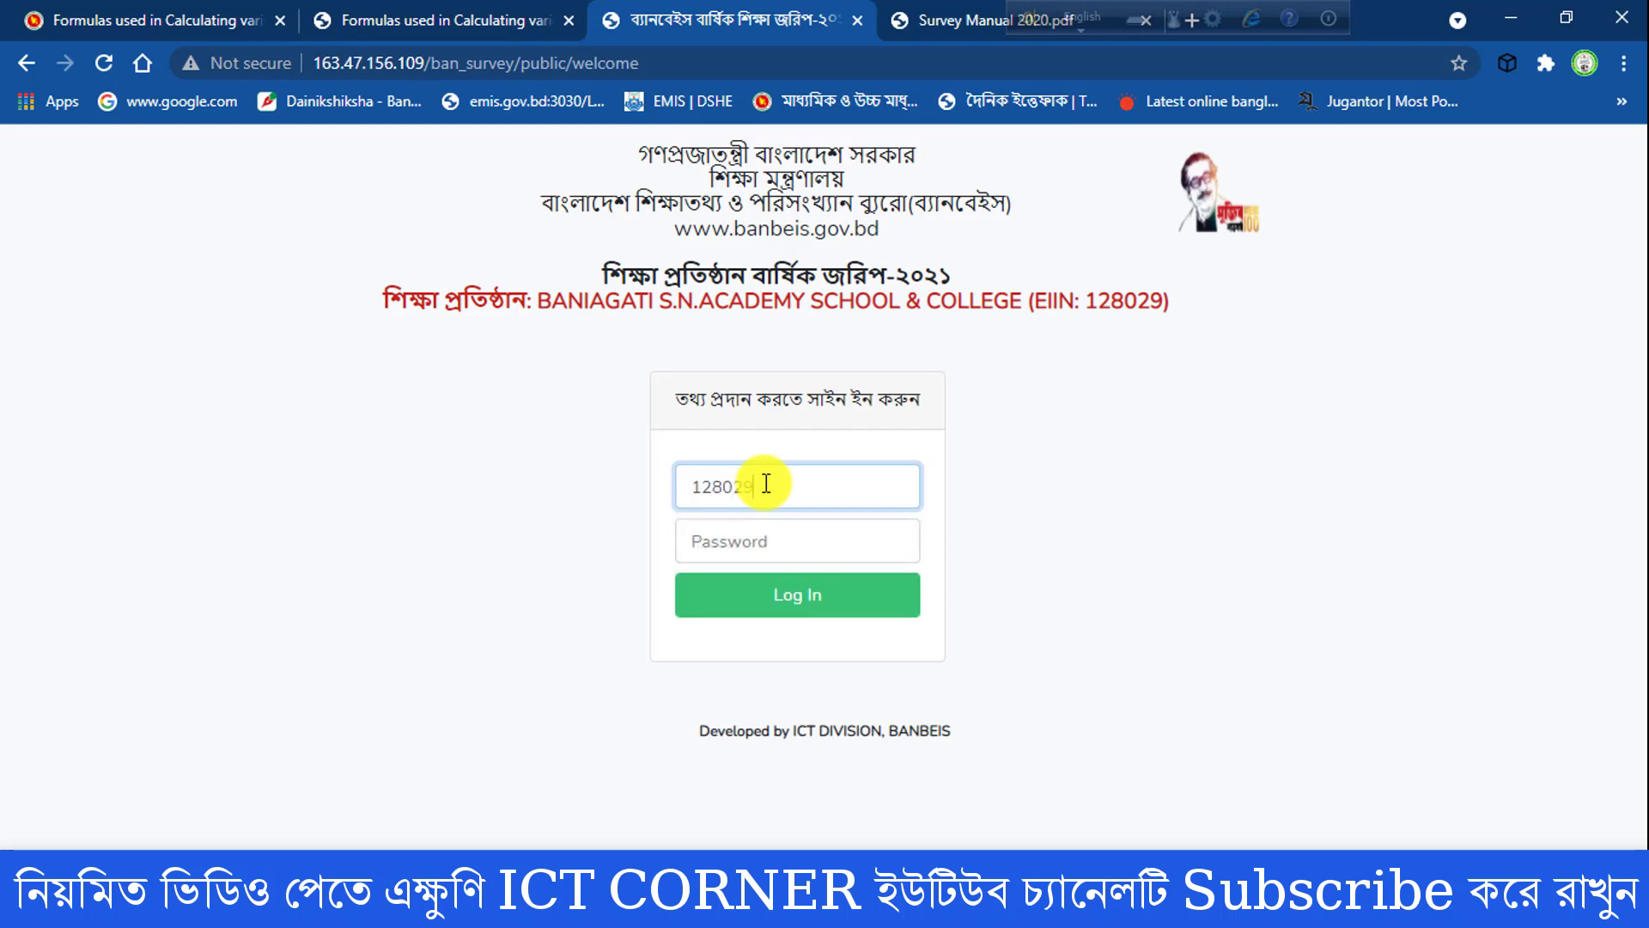
left_click(777, 535)
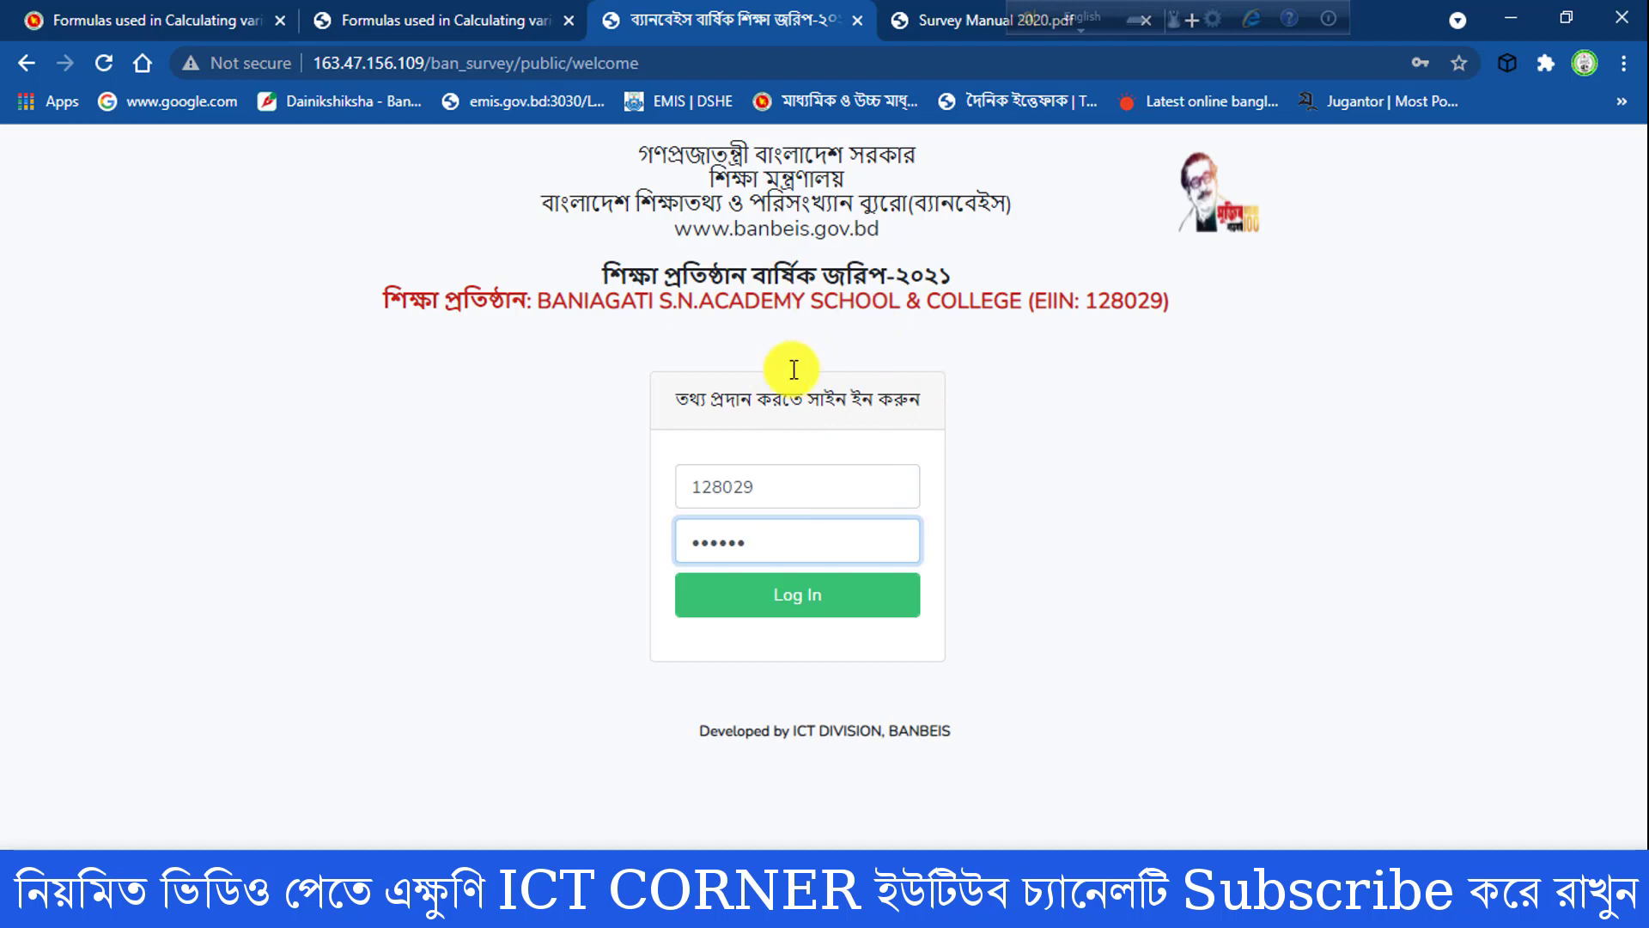
left_click(778, 609)
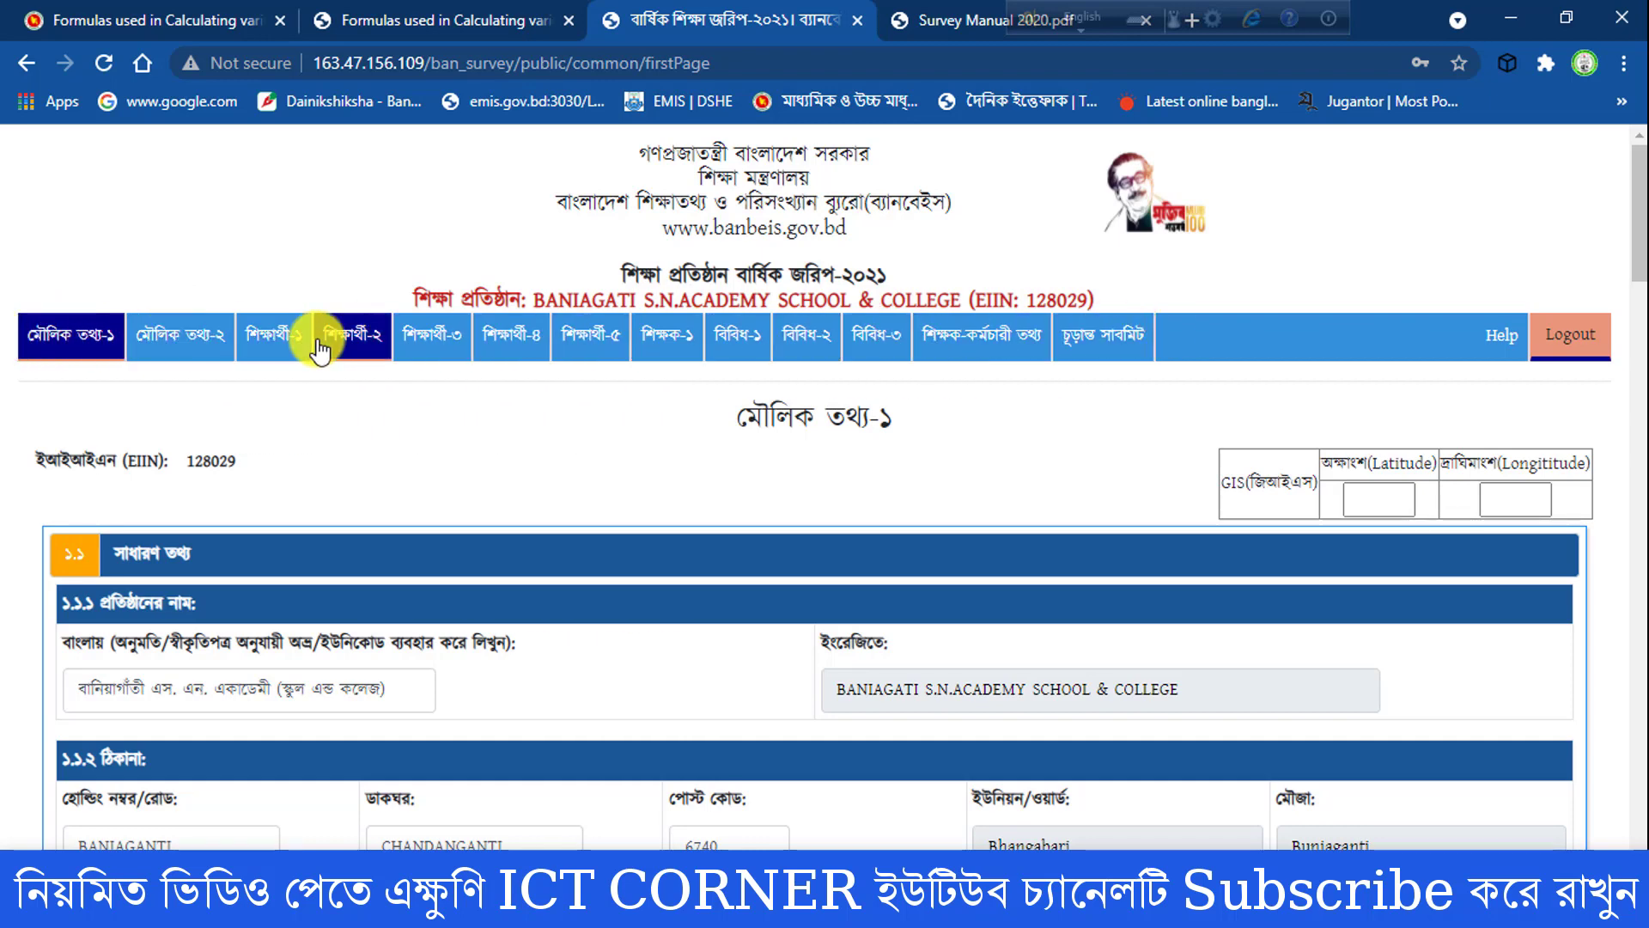
- Review the মৌলিক তথ্য-১ page down to its end, preview its printout and close the preview without printing
mouse_move(1636, 190)
left_mouse_down()
mouse_move(1630, 670)
mouse_move(1641, 158)
left_mouse_up()
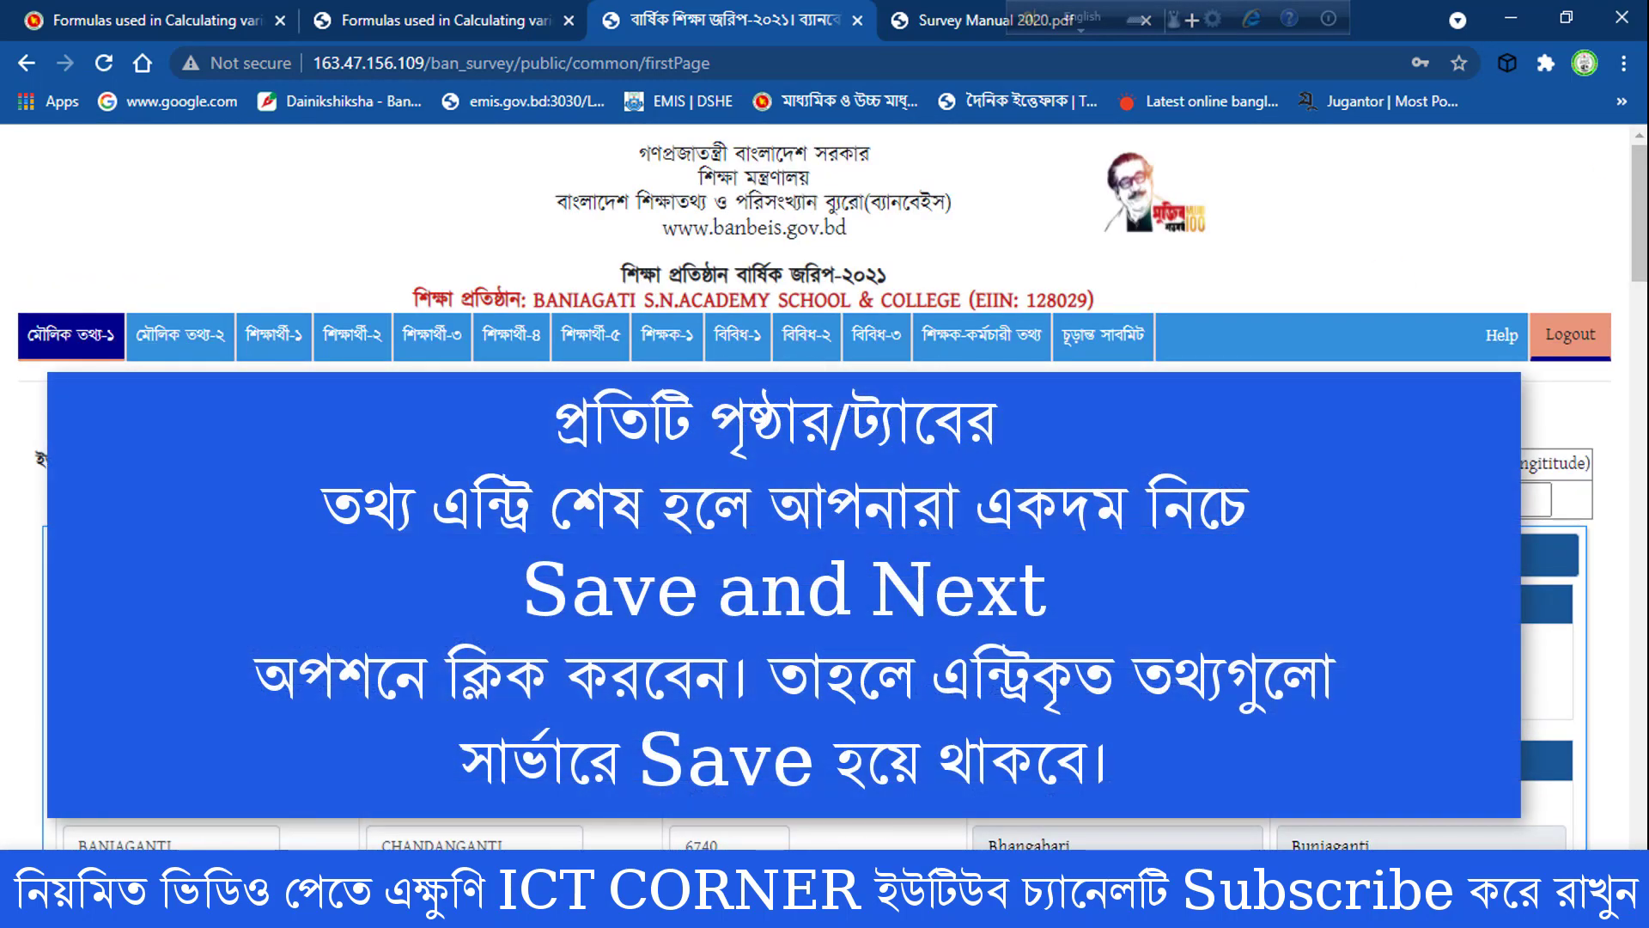
left_click_drag(1636, 241, 1640, 818)
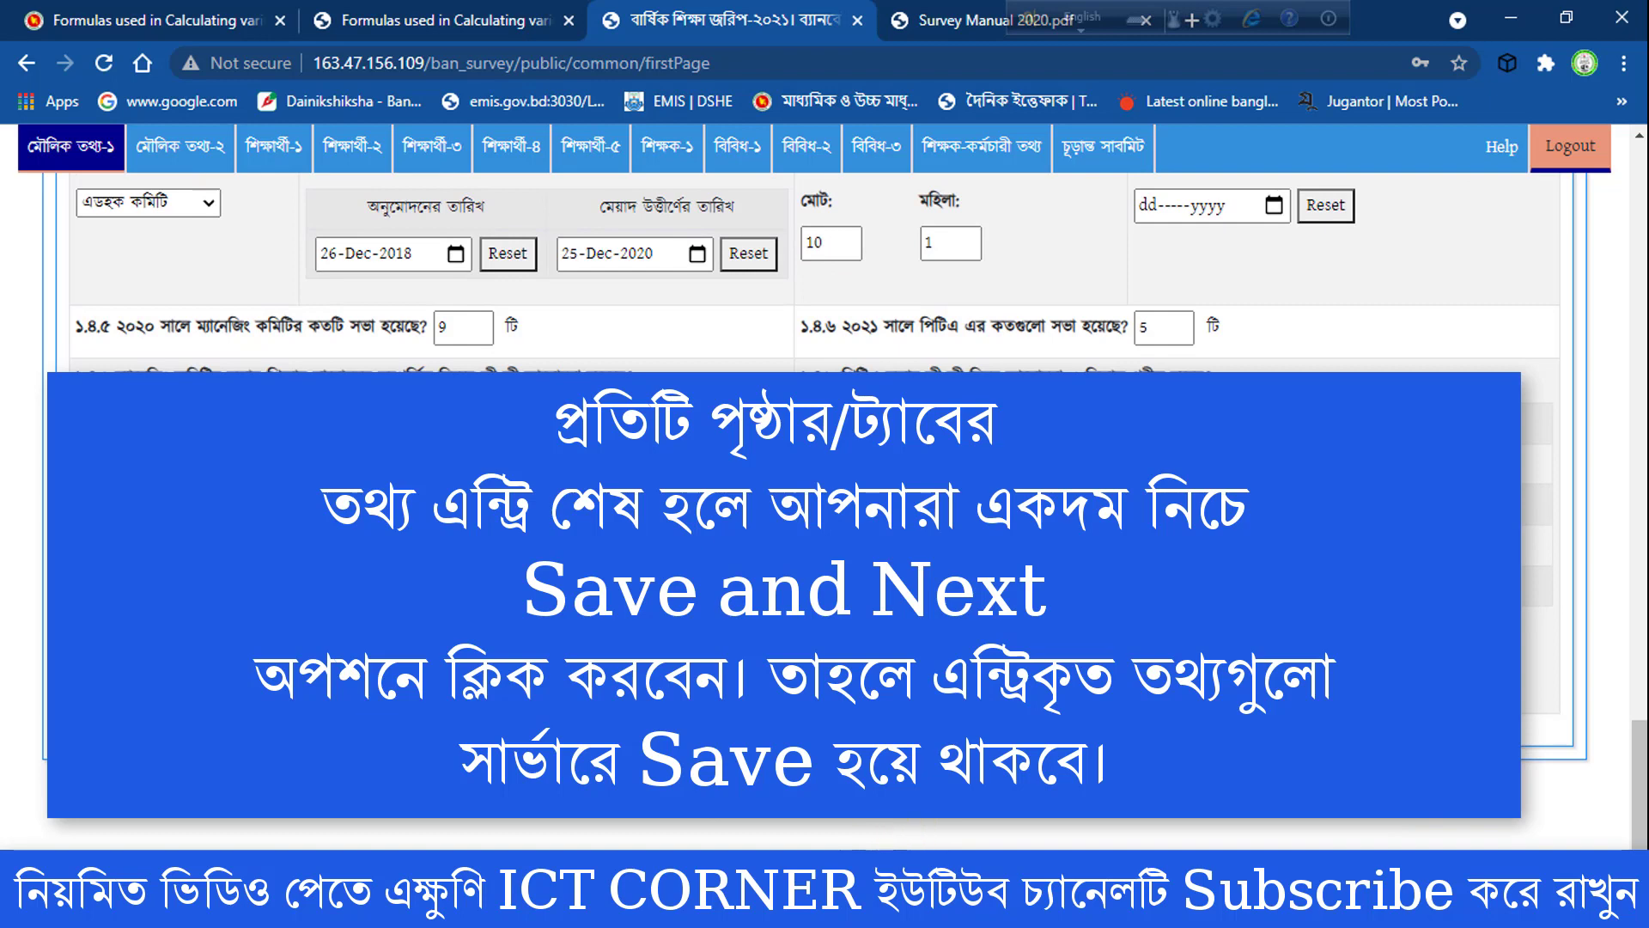
key("ctrl+p")
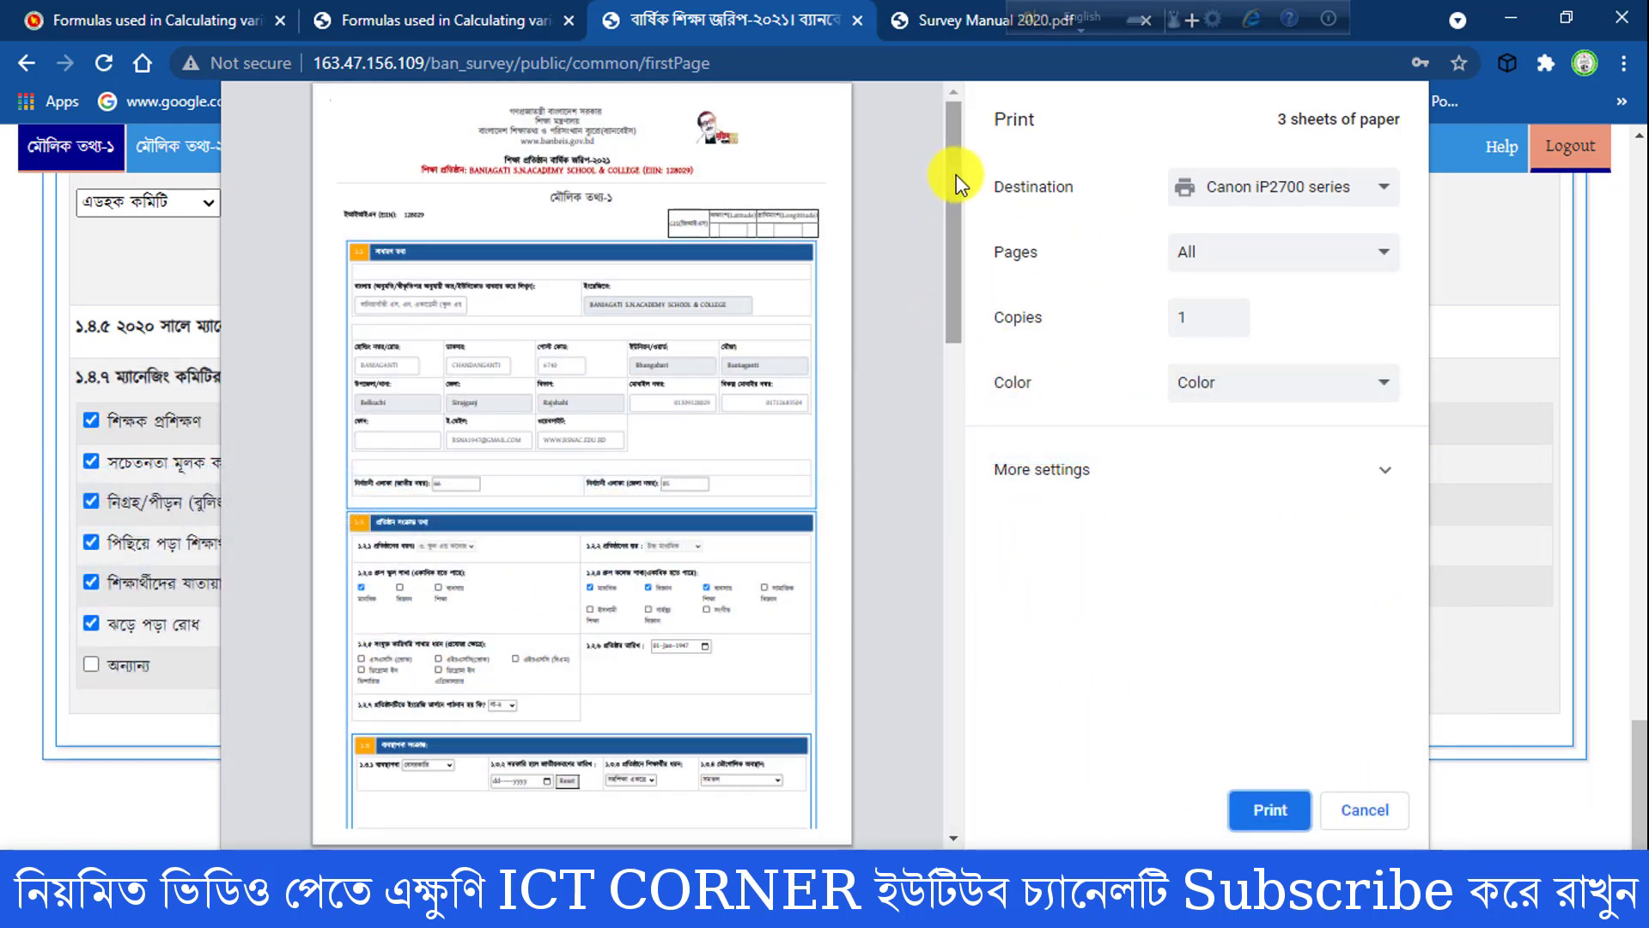
left_click_drag(960, 183, 955, 112)
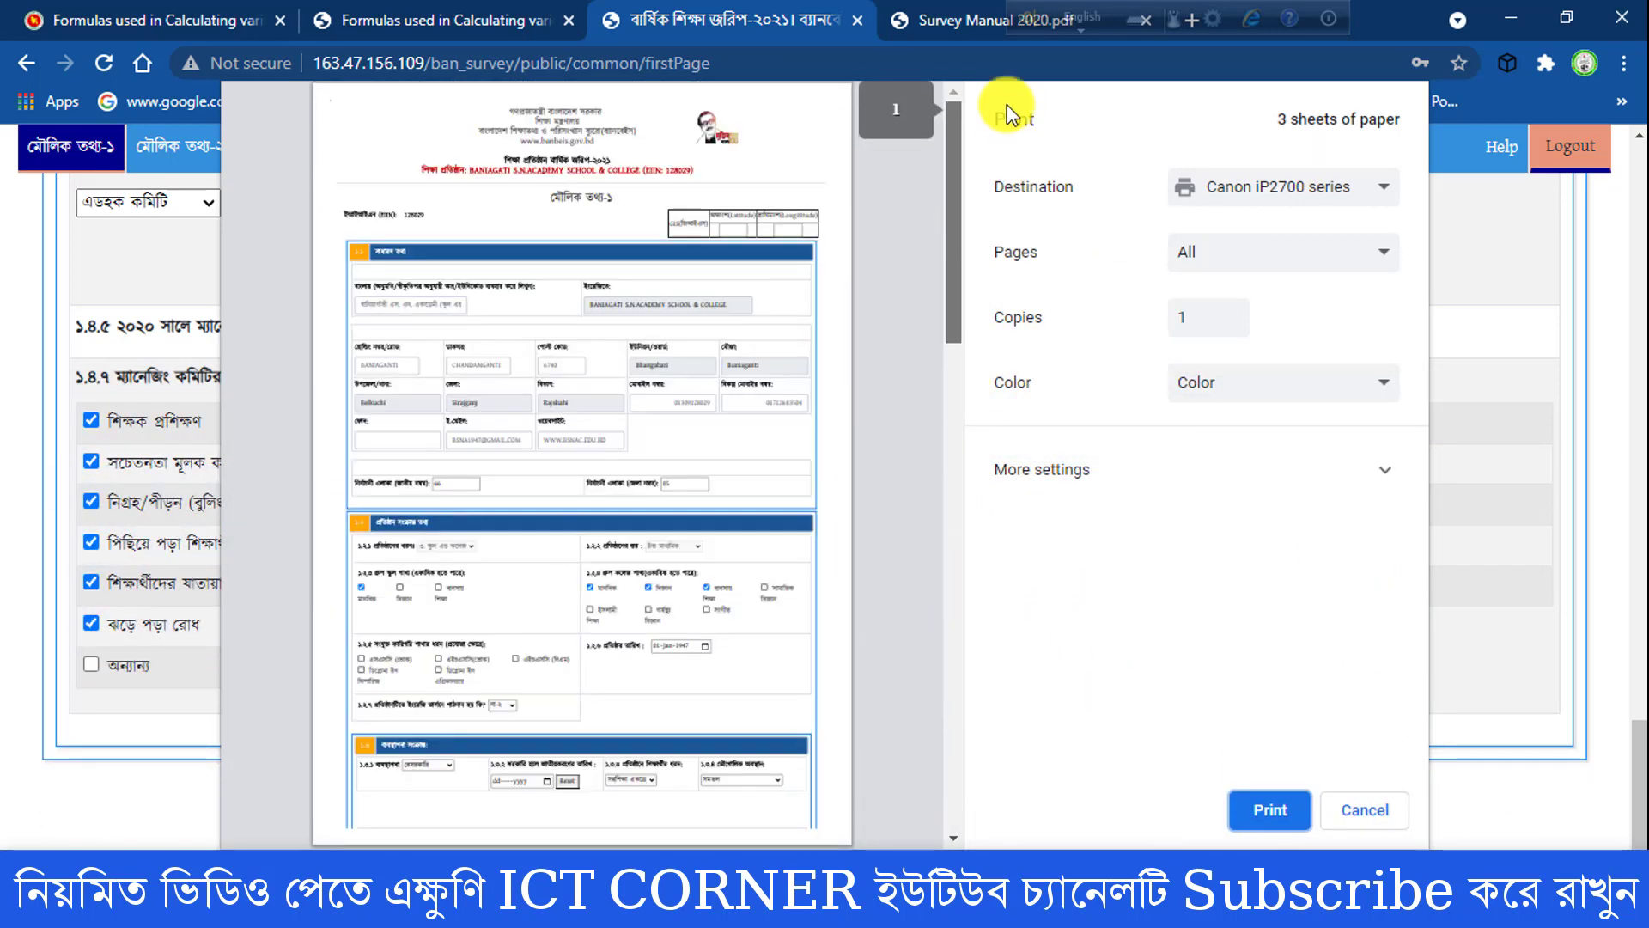
left_click(1357, 808)
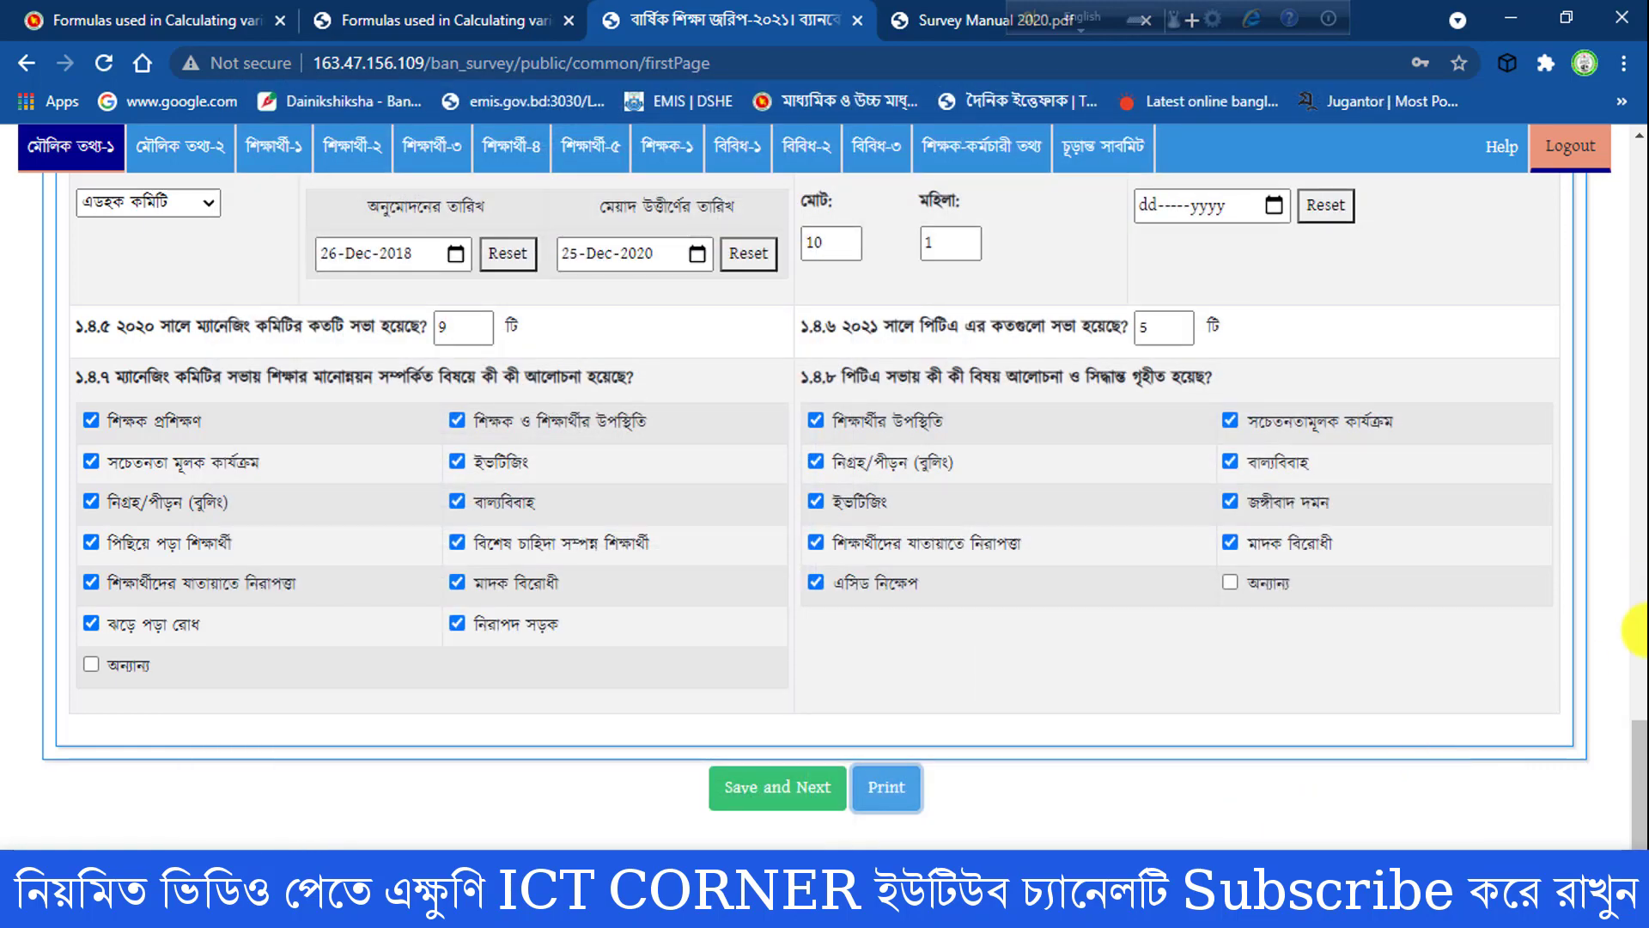
- Look through the land and building data on মৌলিক তথ্য-২ and the survey pages from শিক্ষার্থী-১ to শিক্ষক-১
left_click_drag(1631, 784, 1631, 214)
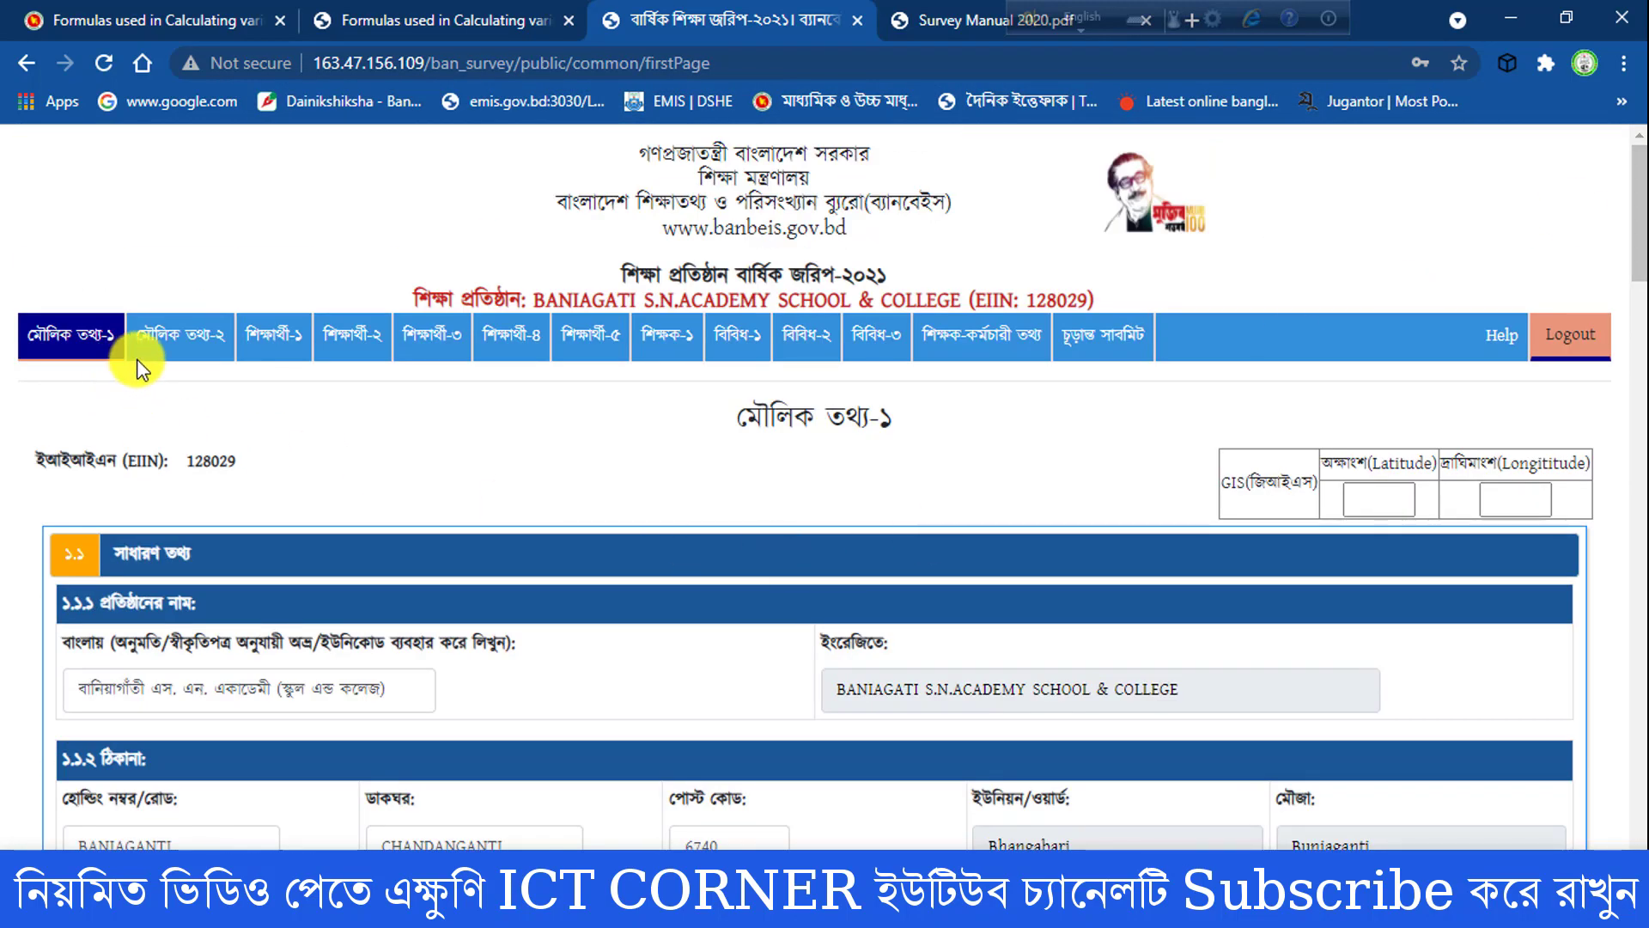
left_click(180, 337)
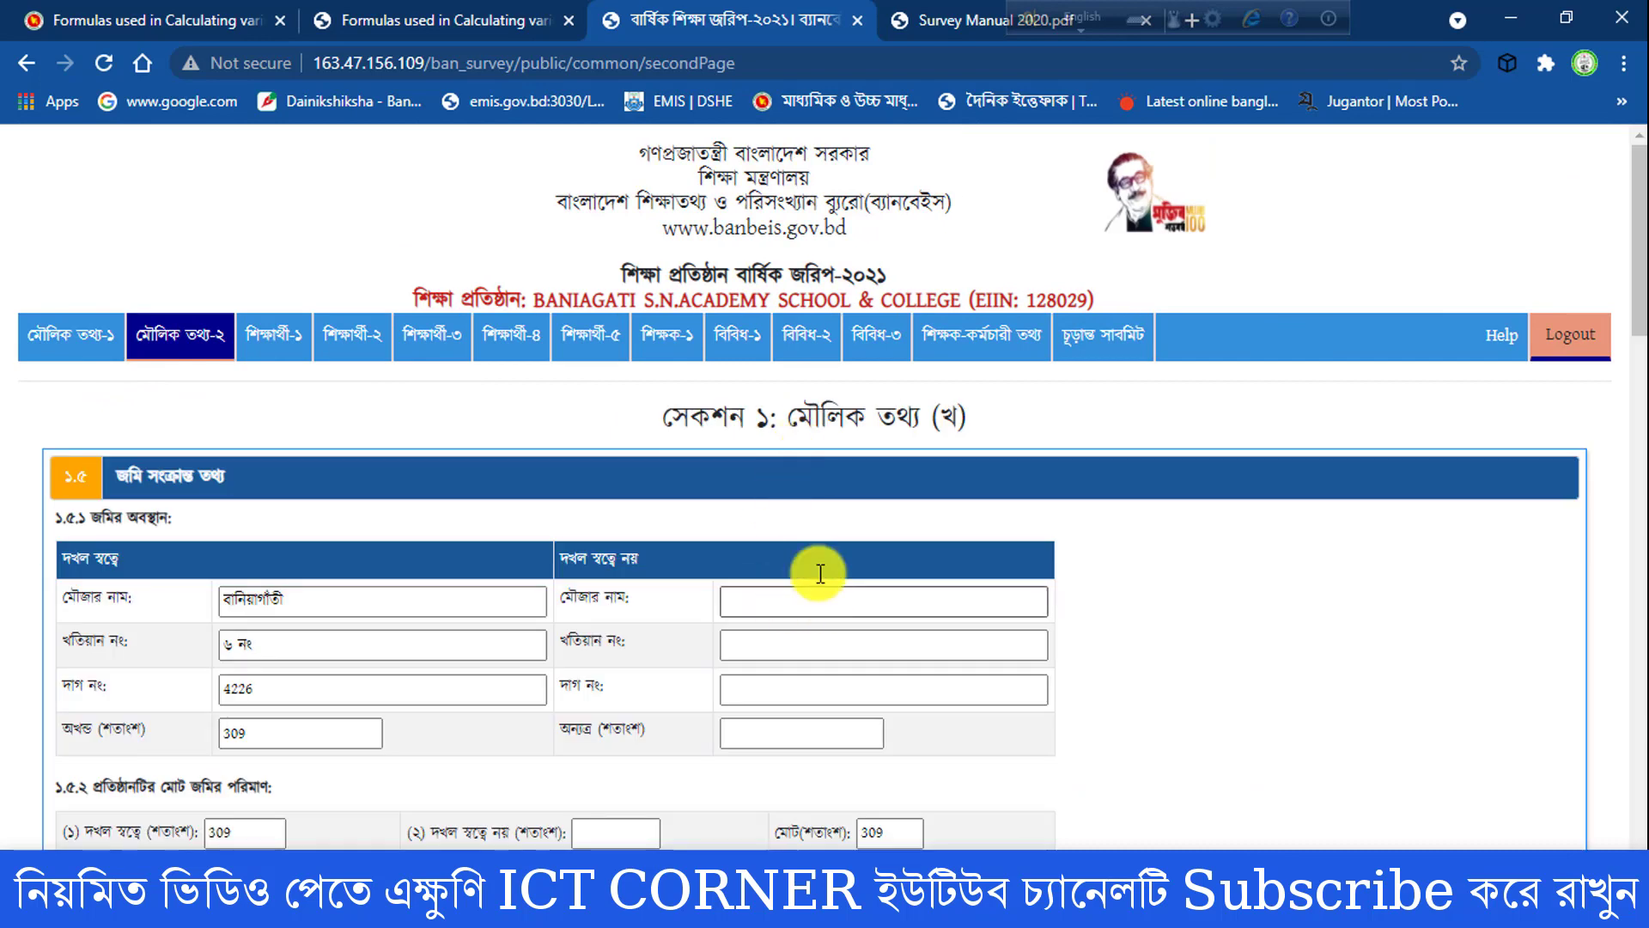
left_click_drag(1635, 208, 1633, 326)
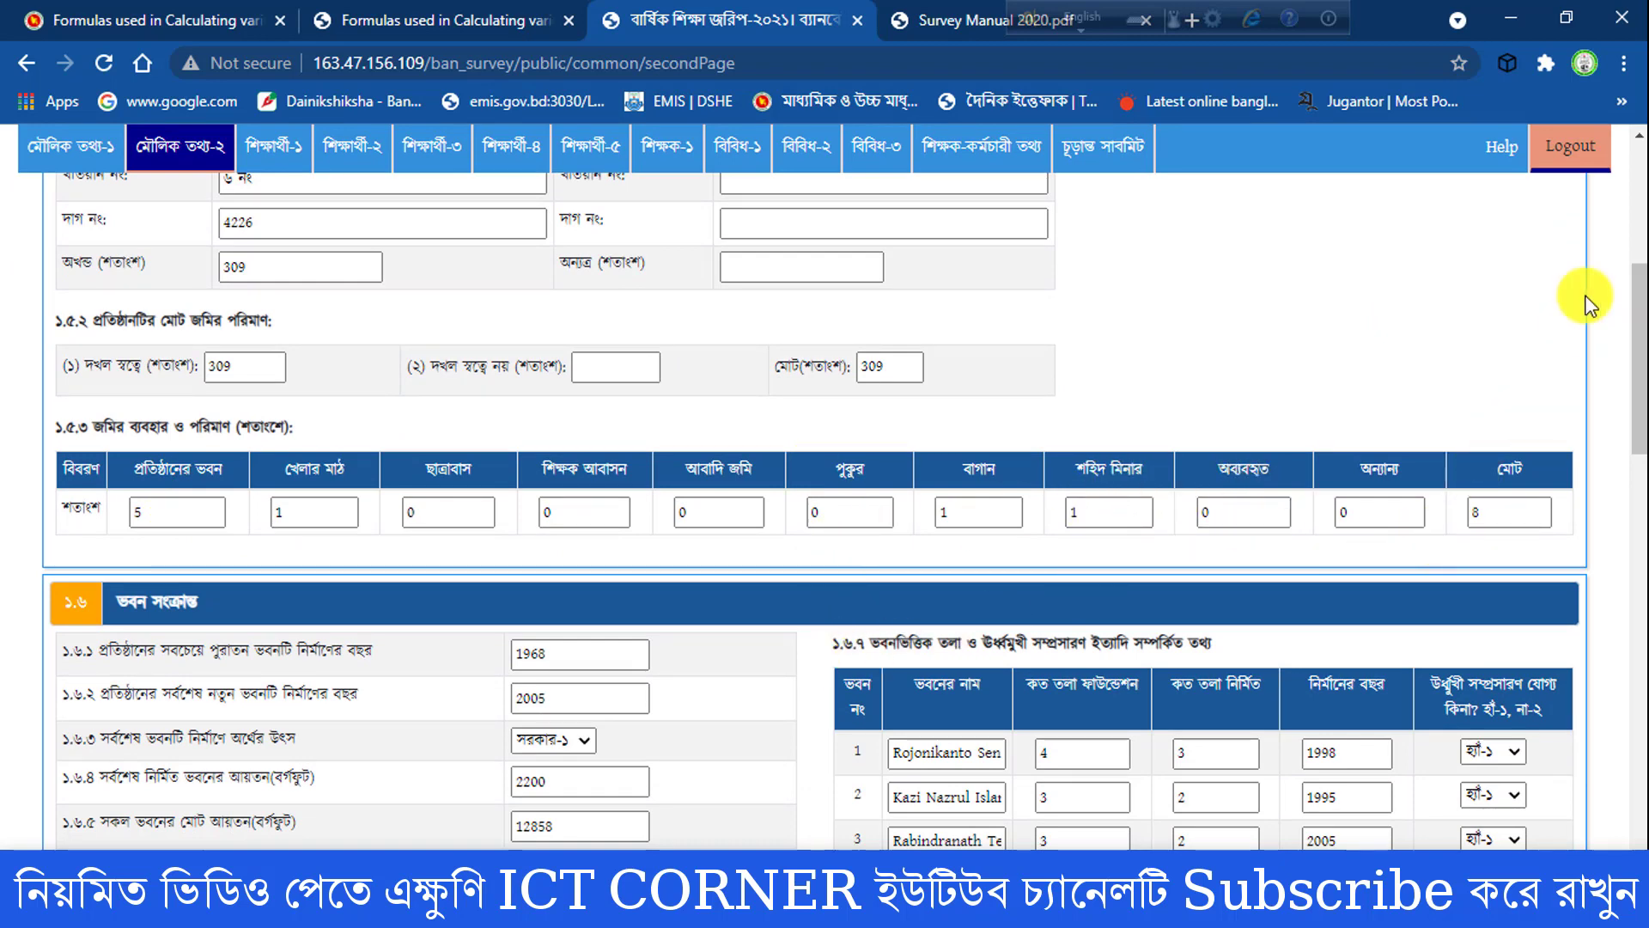
left_click_drag(1636, 299, 1636, 144)
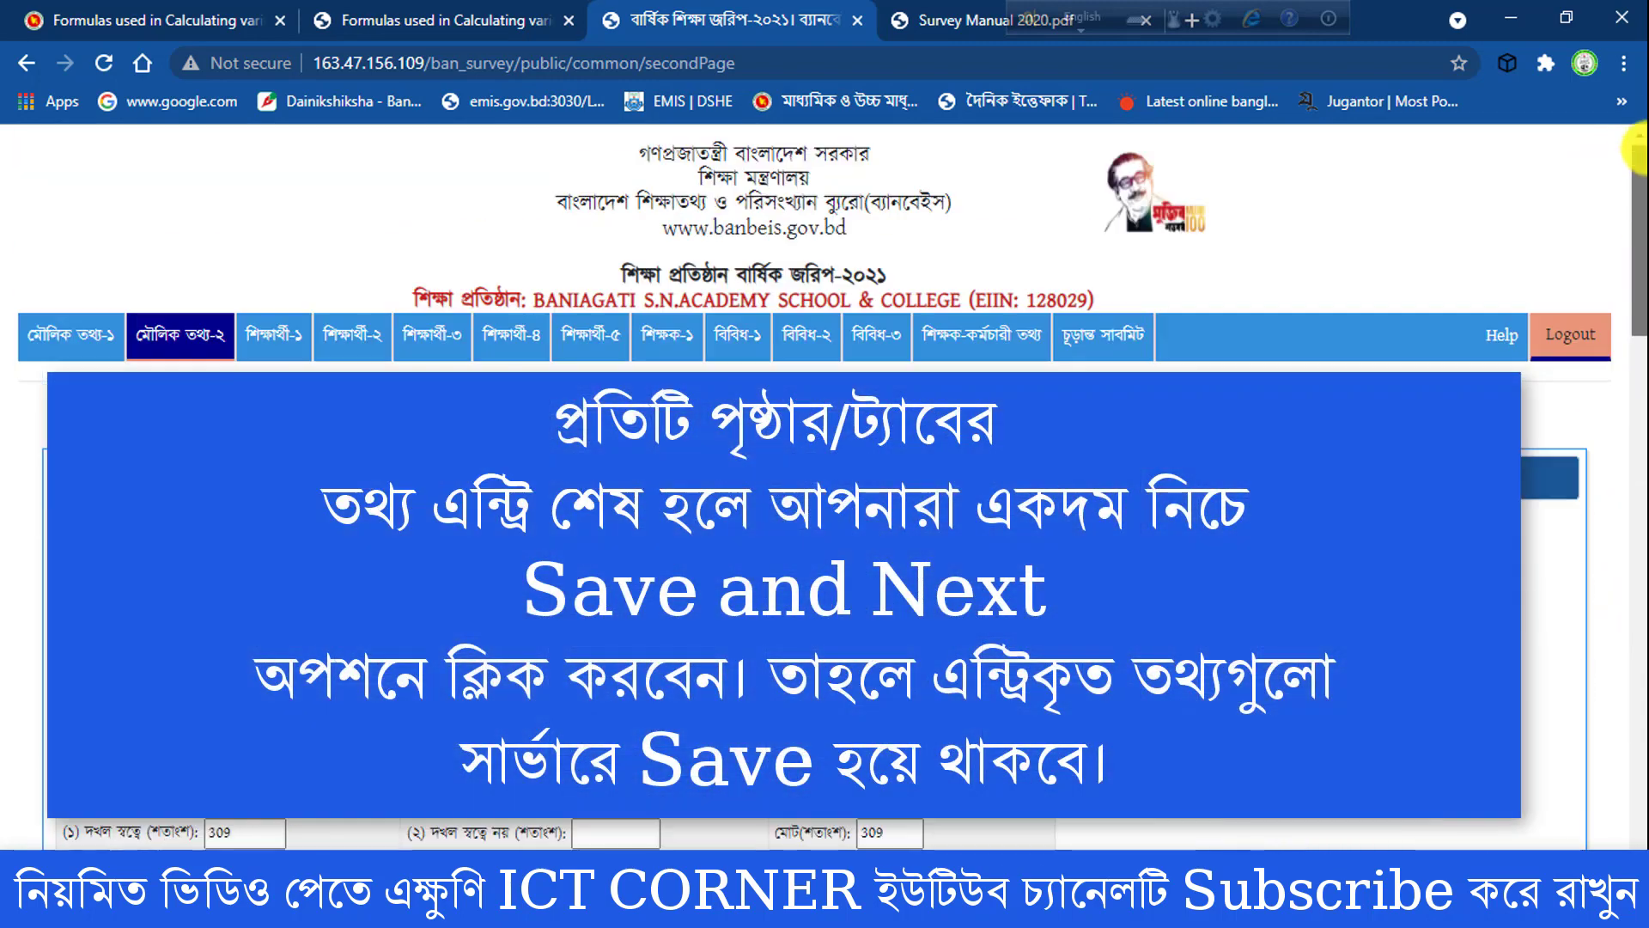
left_click(288, 345)
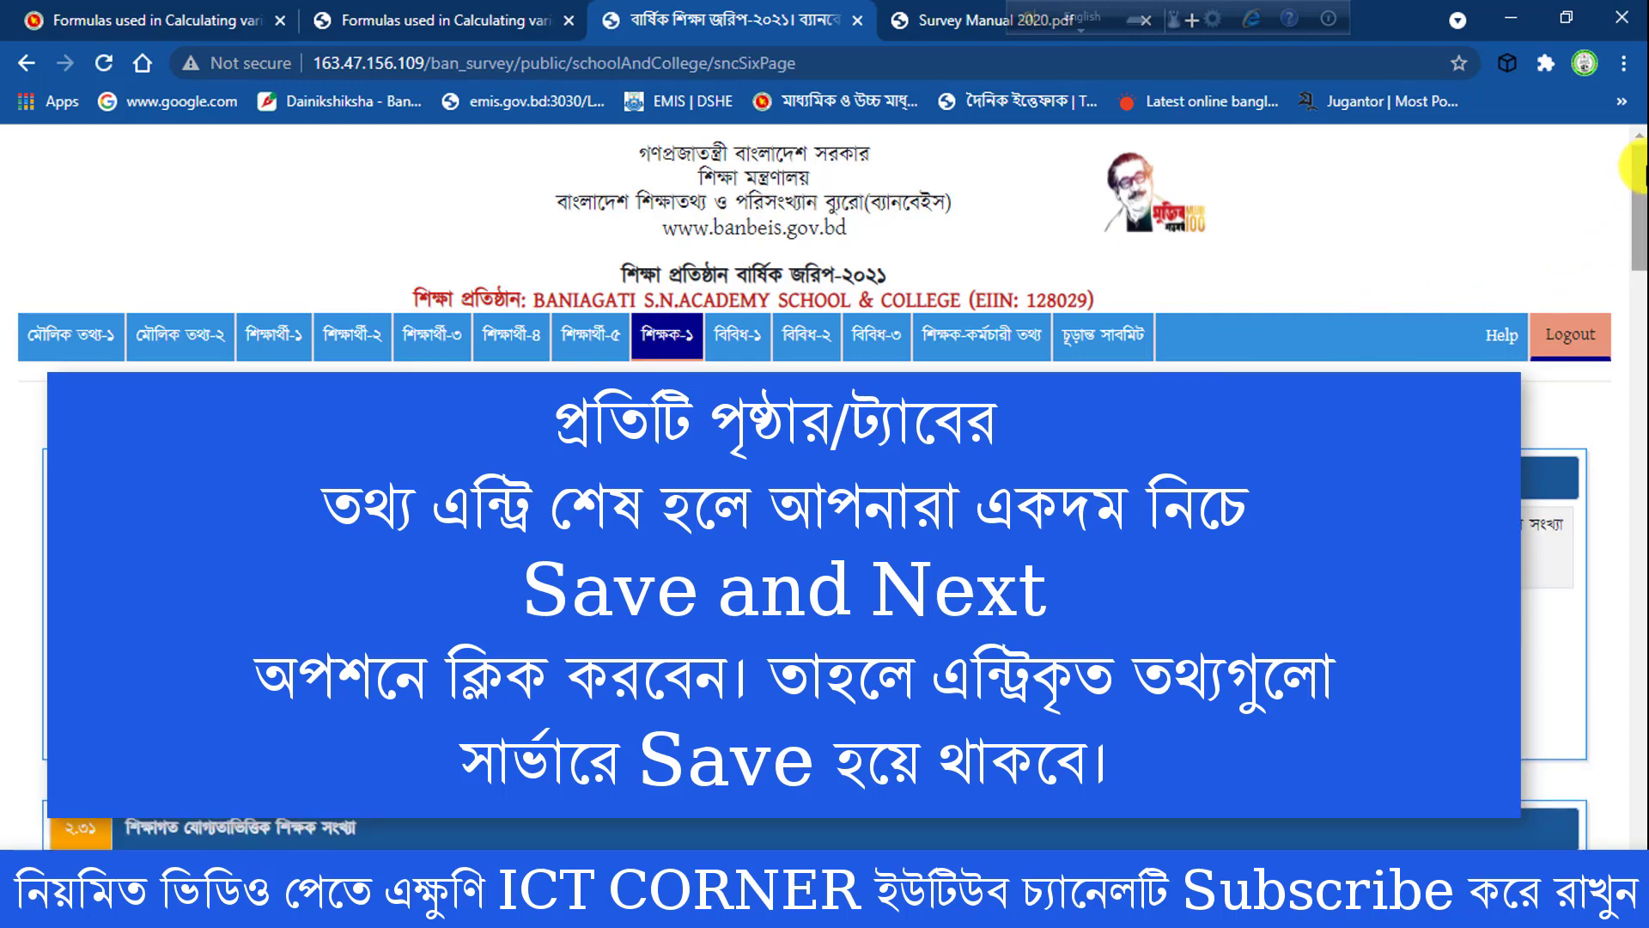
left_click_drag(1636, 172, 1632, 118)
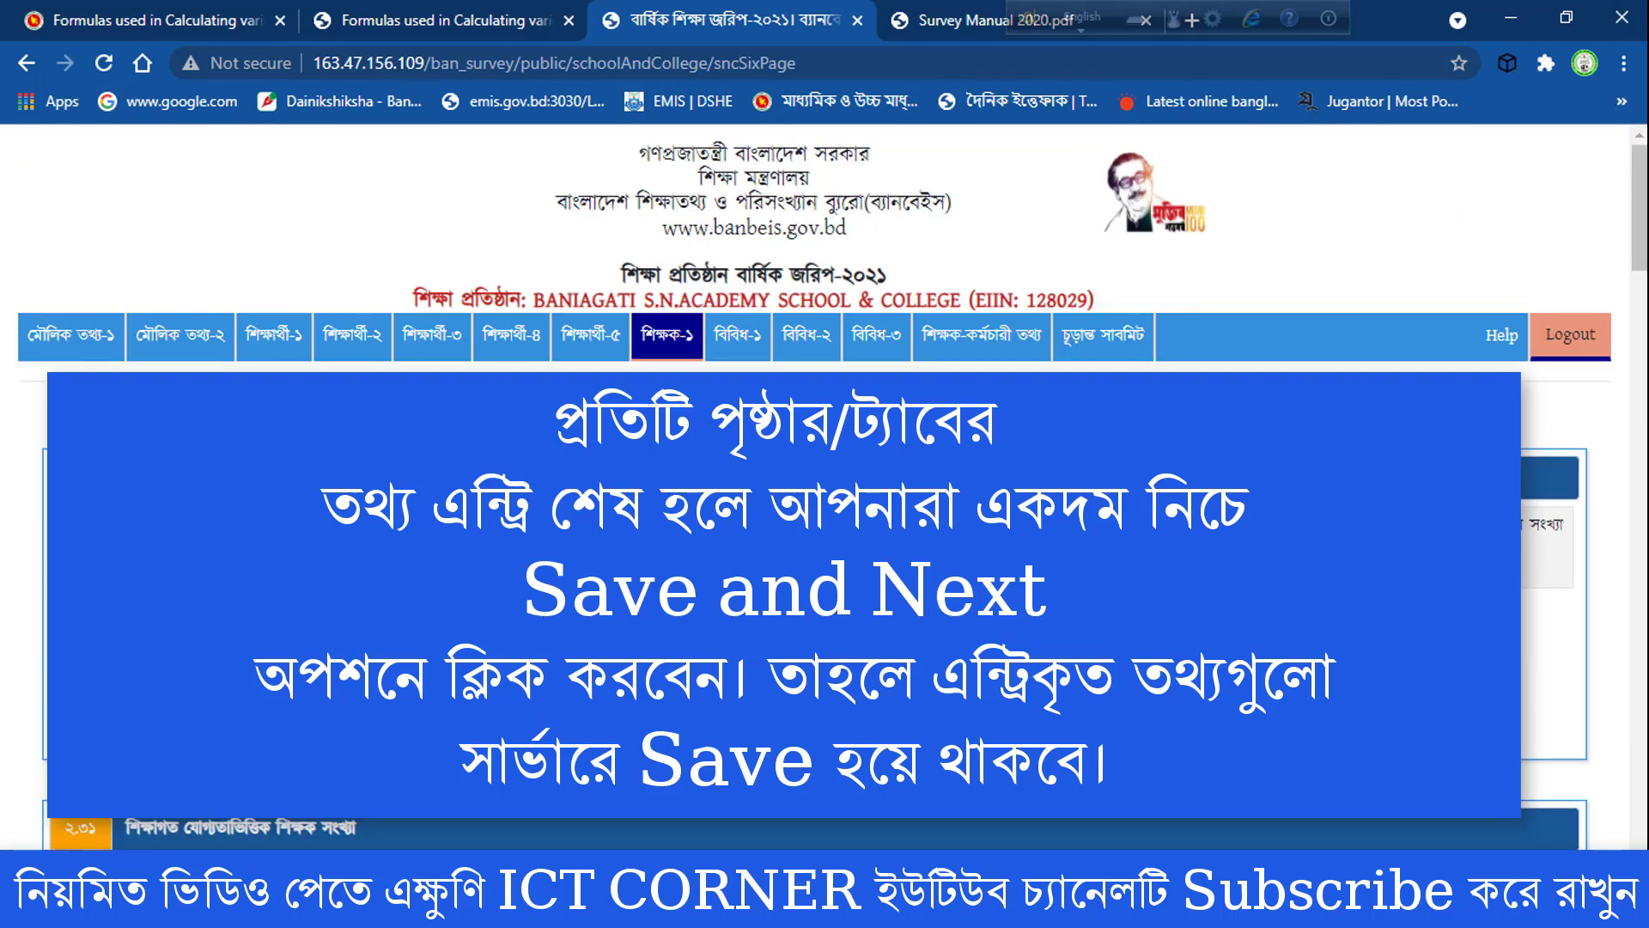
- Open the শিক্ষক-কর্মচারী তথ্য page and look through the whole teacher and staff list
left_click(976, 351)
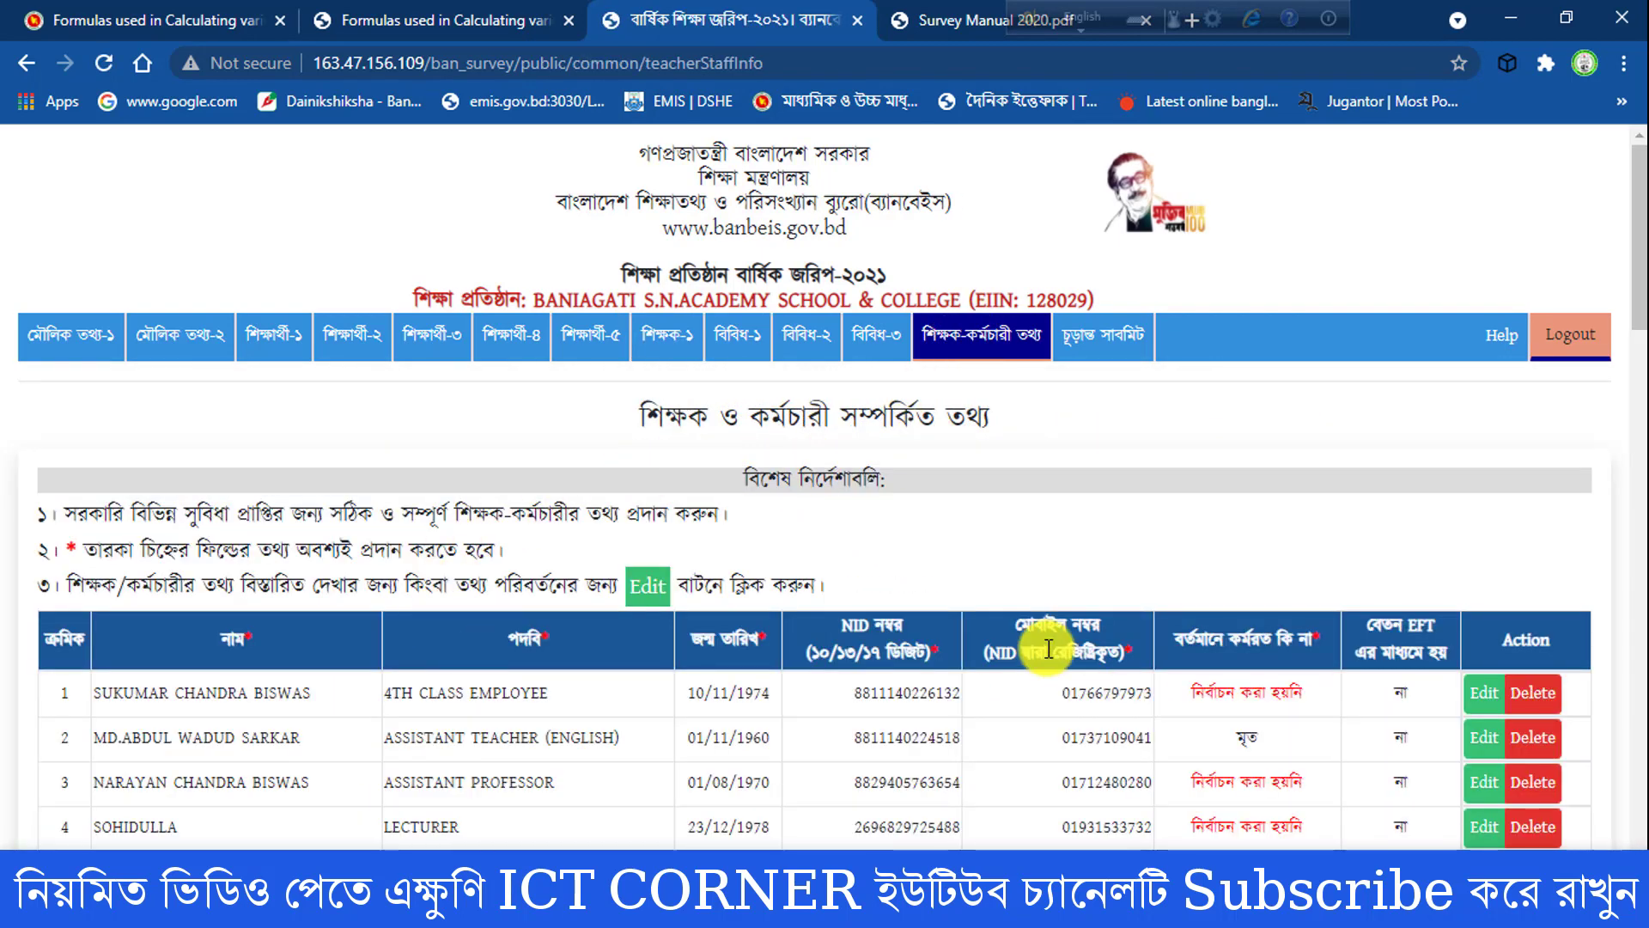
left_click_drag(1644, 203, 1642, 730)
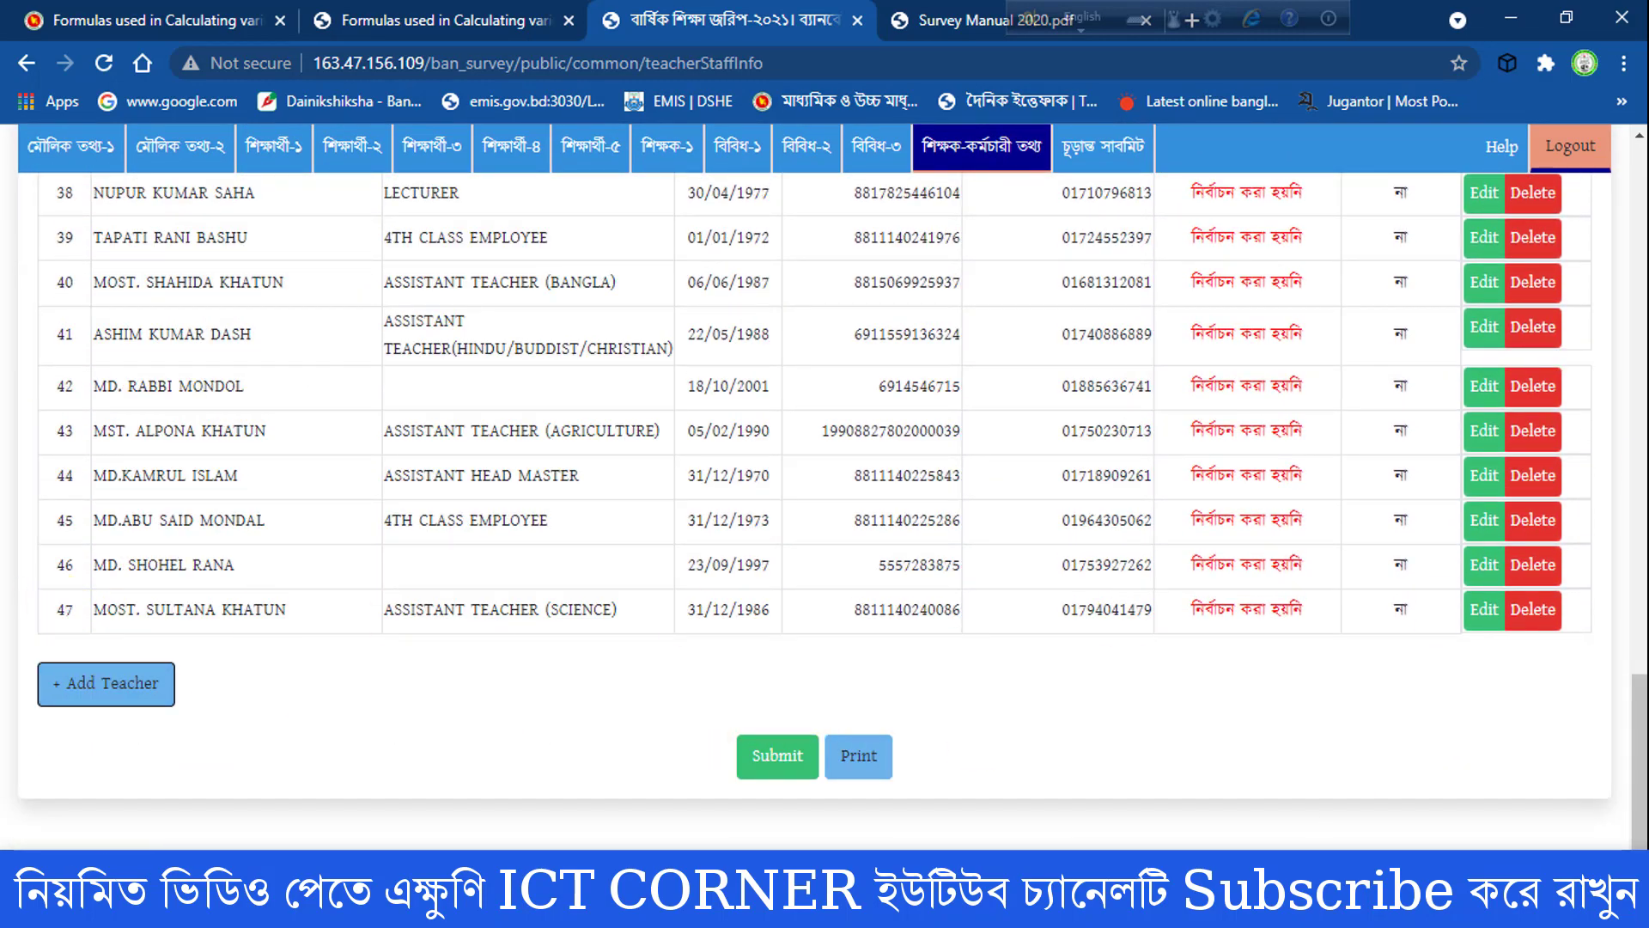
left_click_drag(1642, 713, 1636, 140)
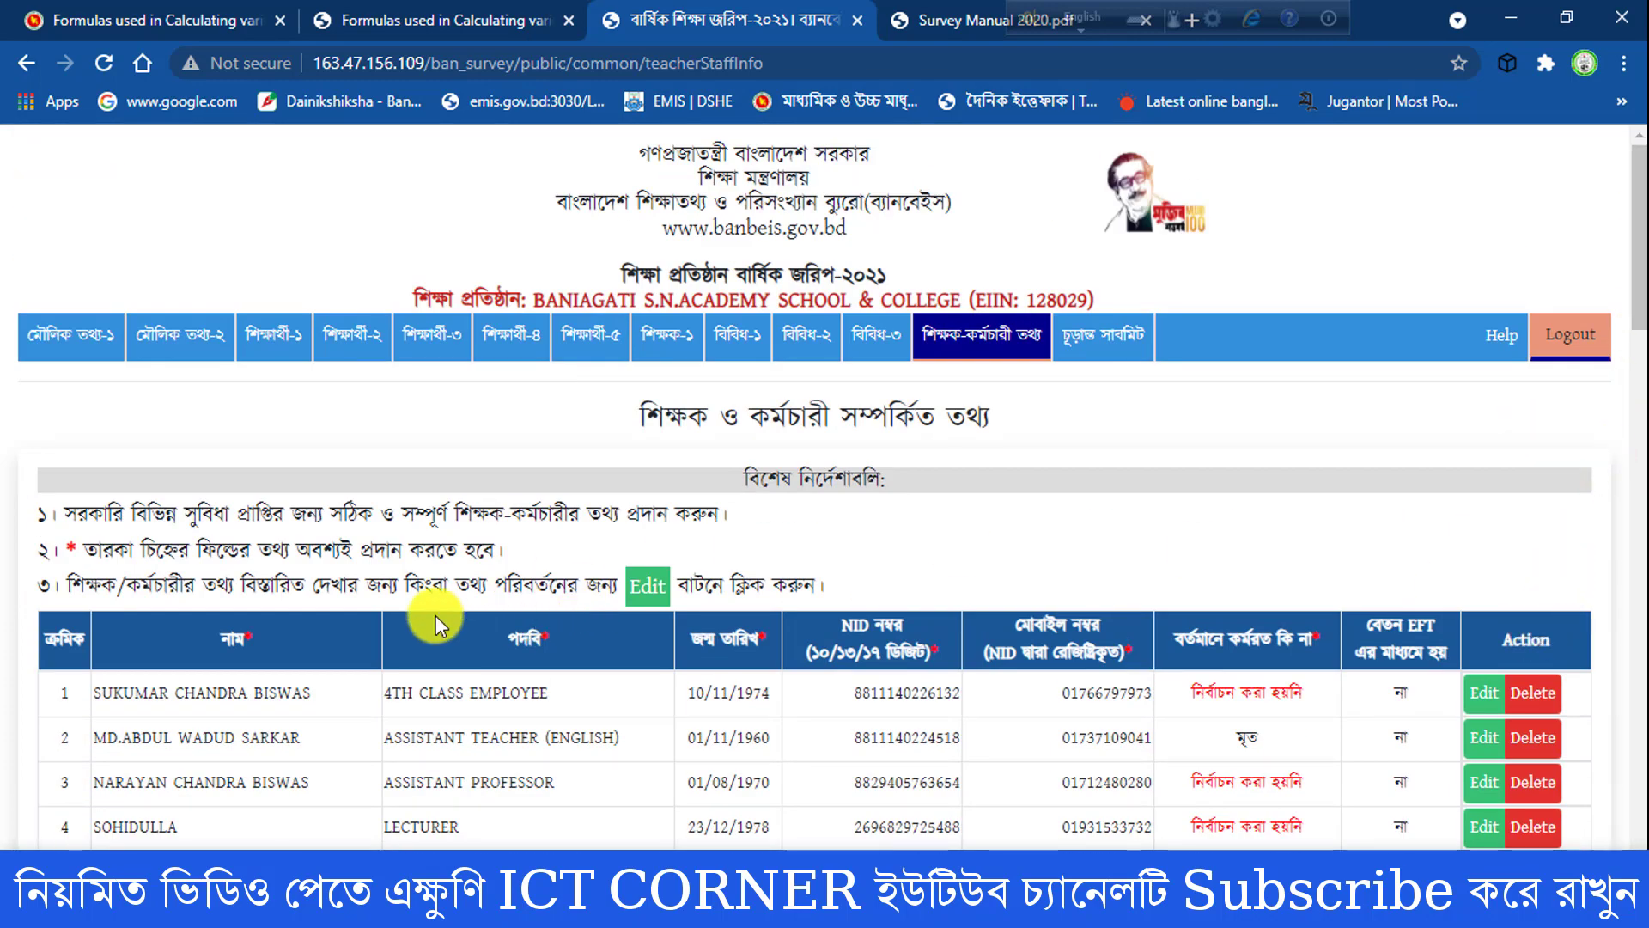
- Open the first employee's record for editing, review its general and qualification fields, and save the record
left_click(1484, 694)
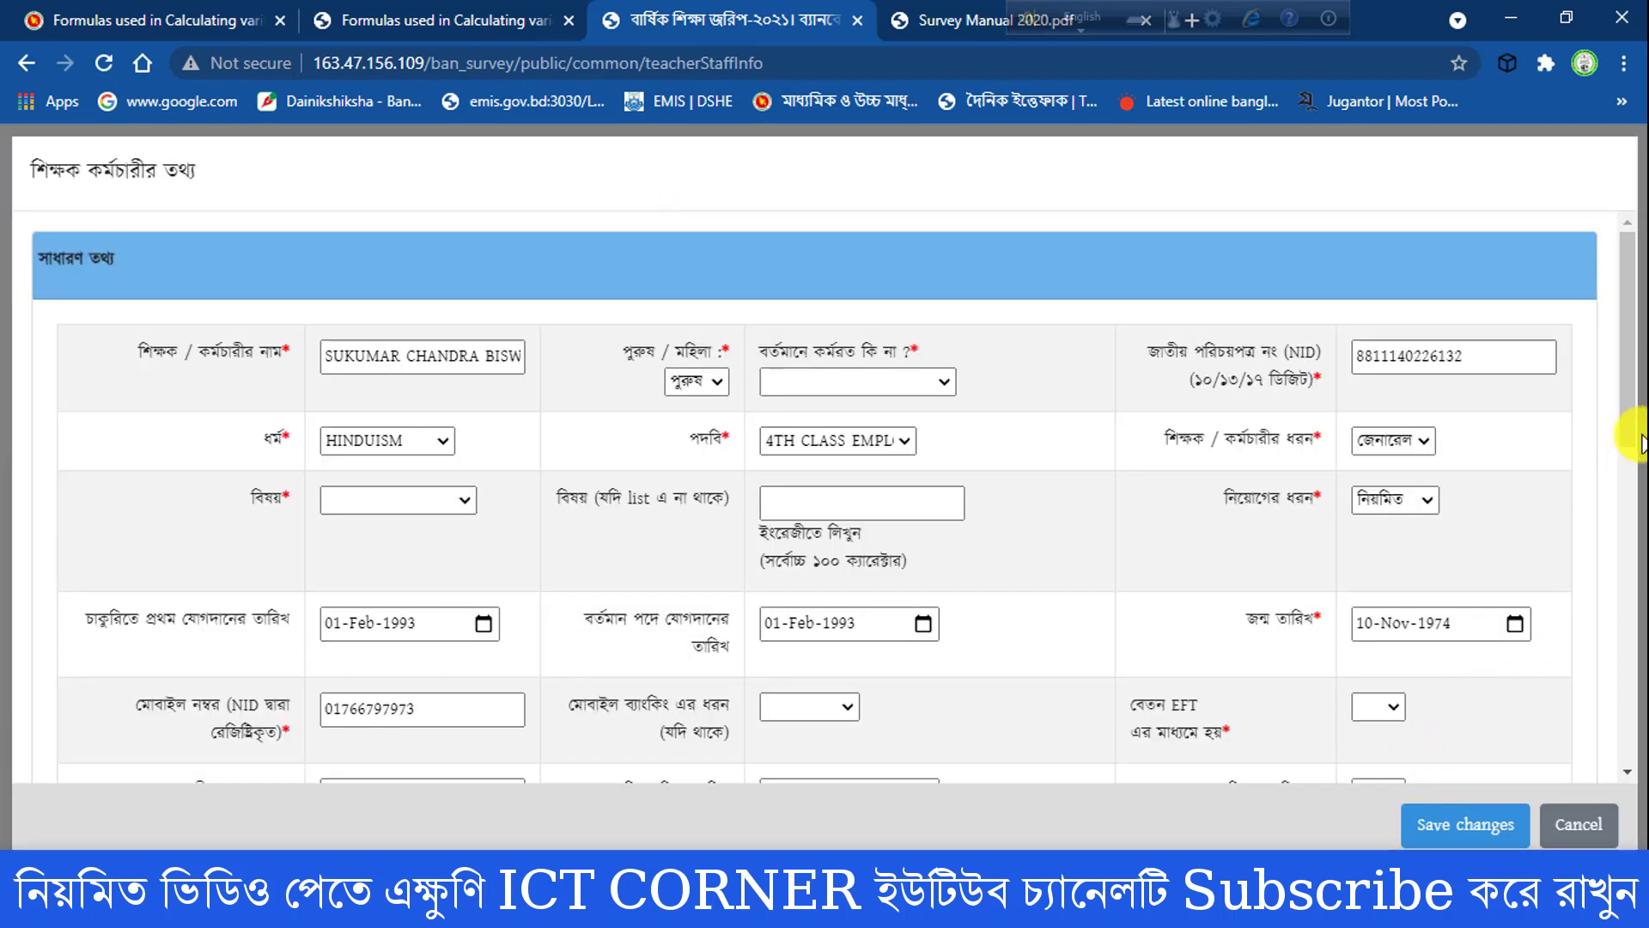
left_click_drag(1627, 276, 1623, 357)
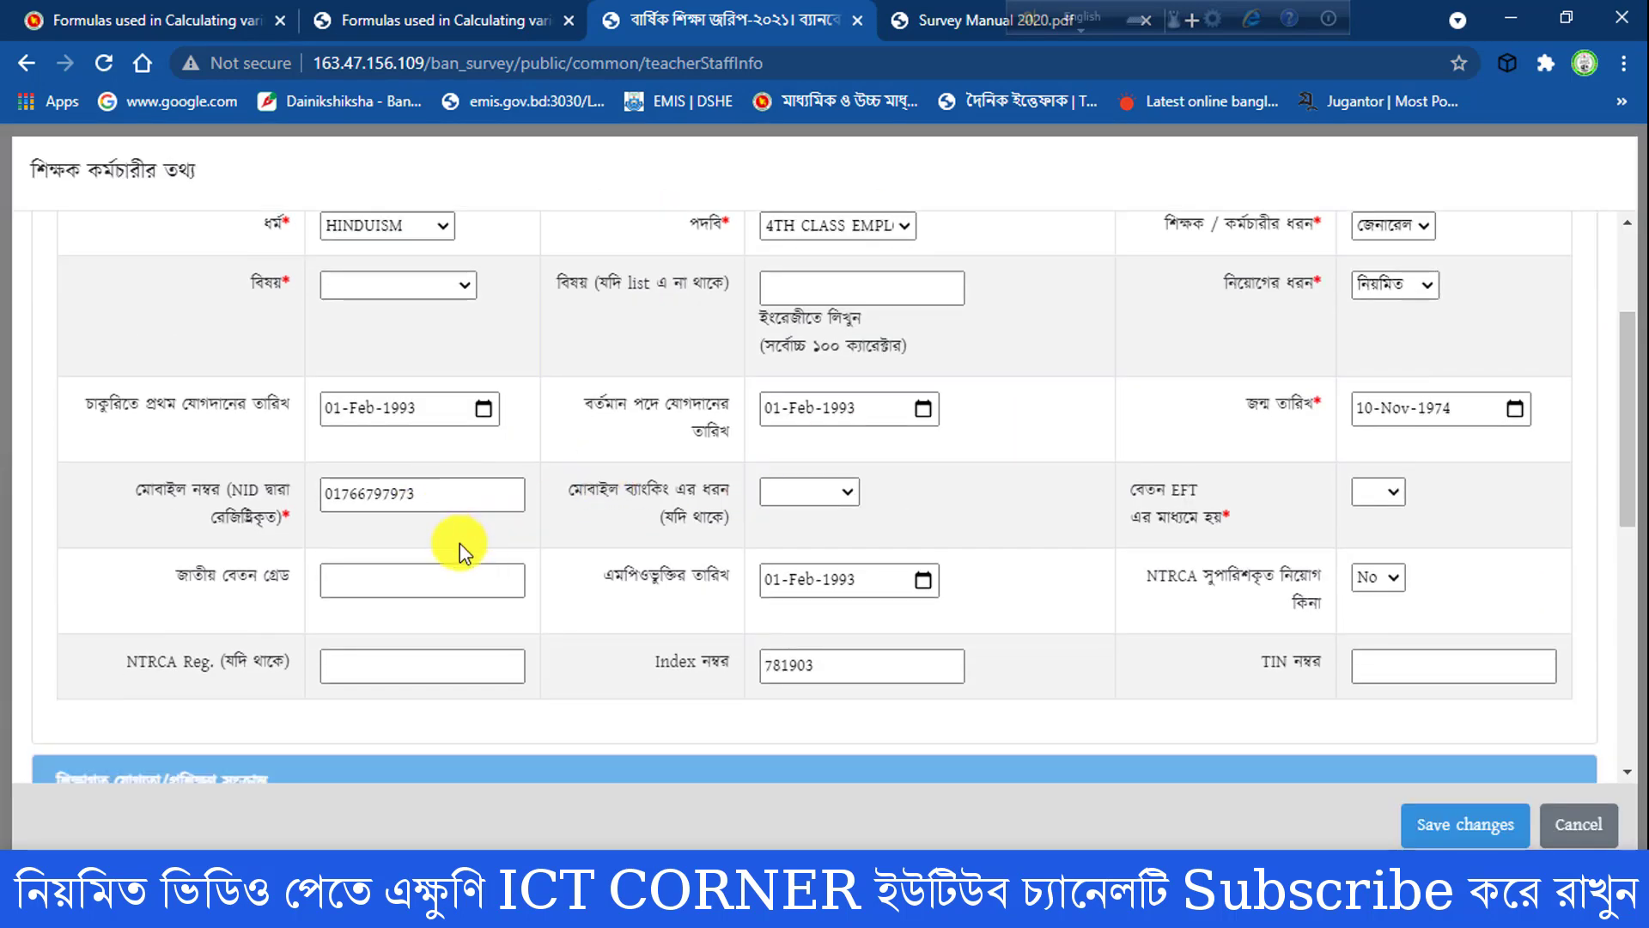
left_click_drag(1623, 349, 1609, 662)
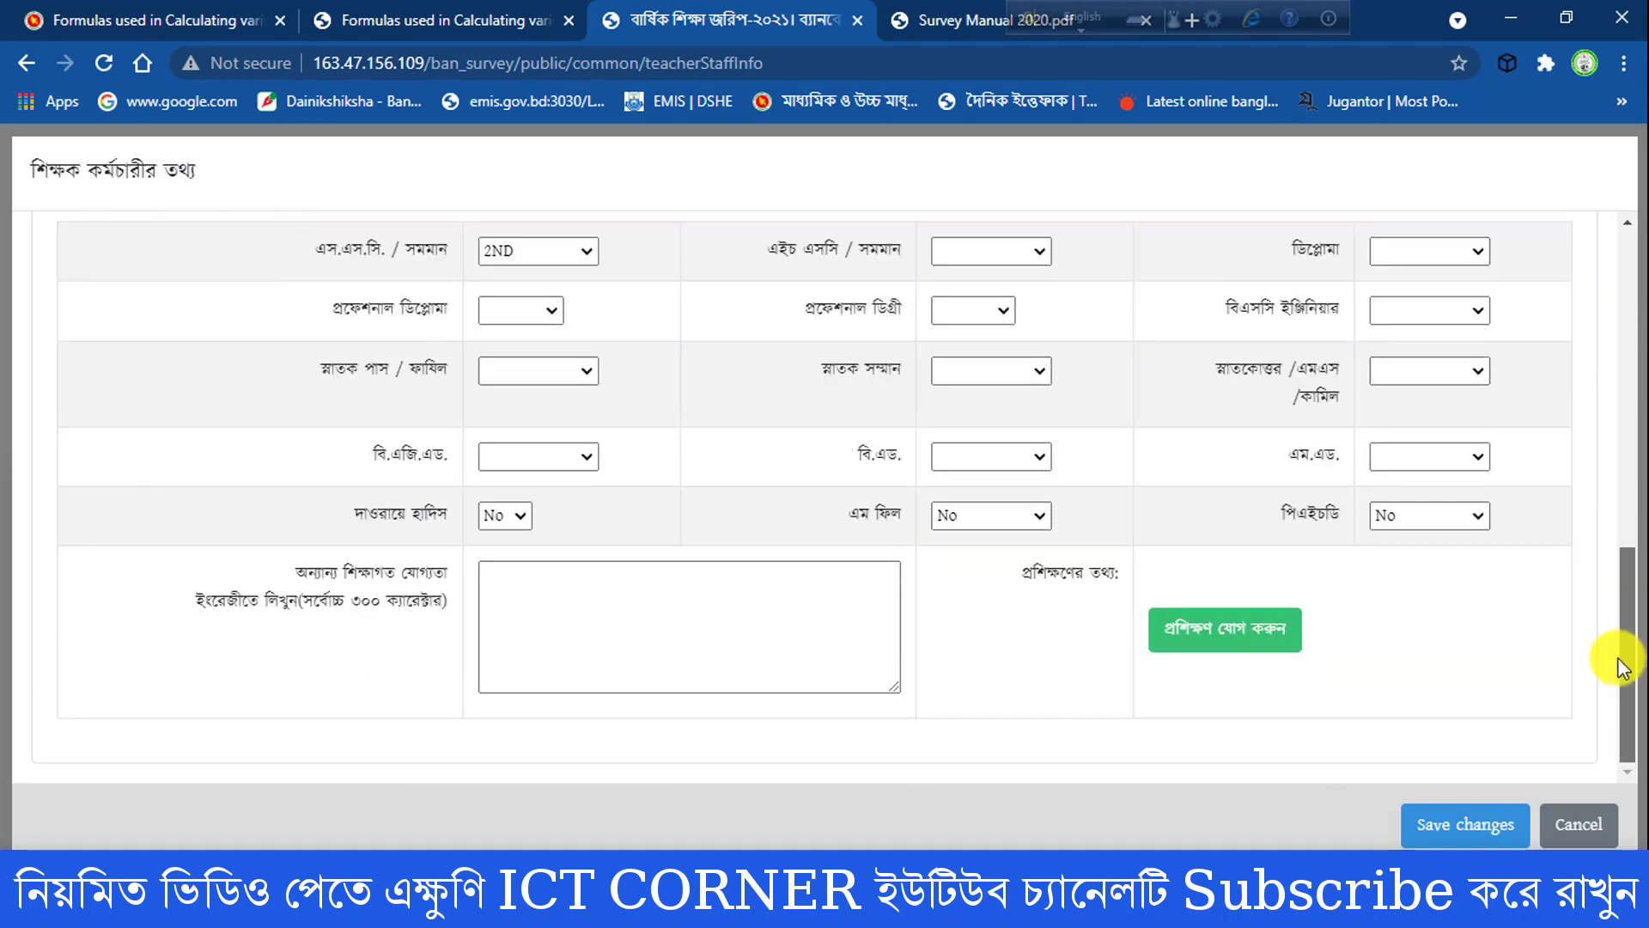
left_click(1457, 826)
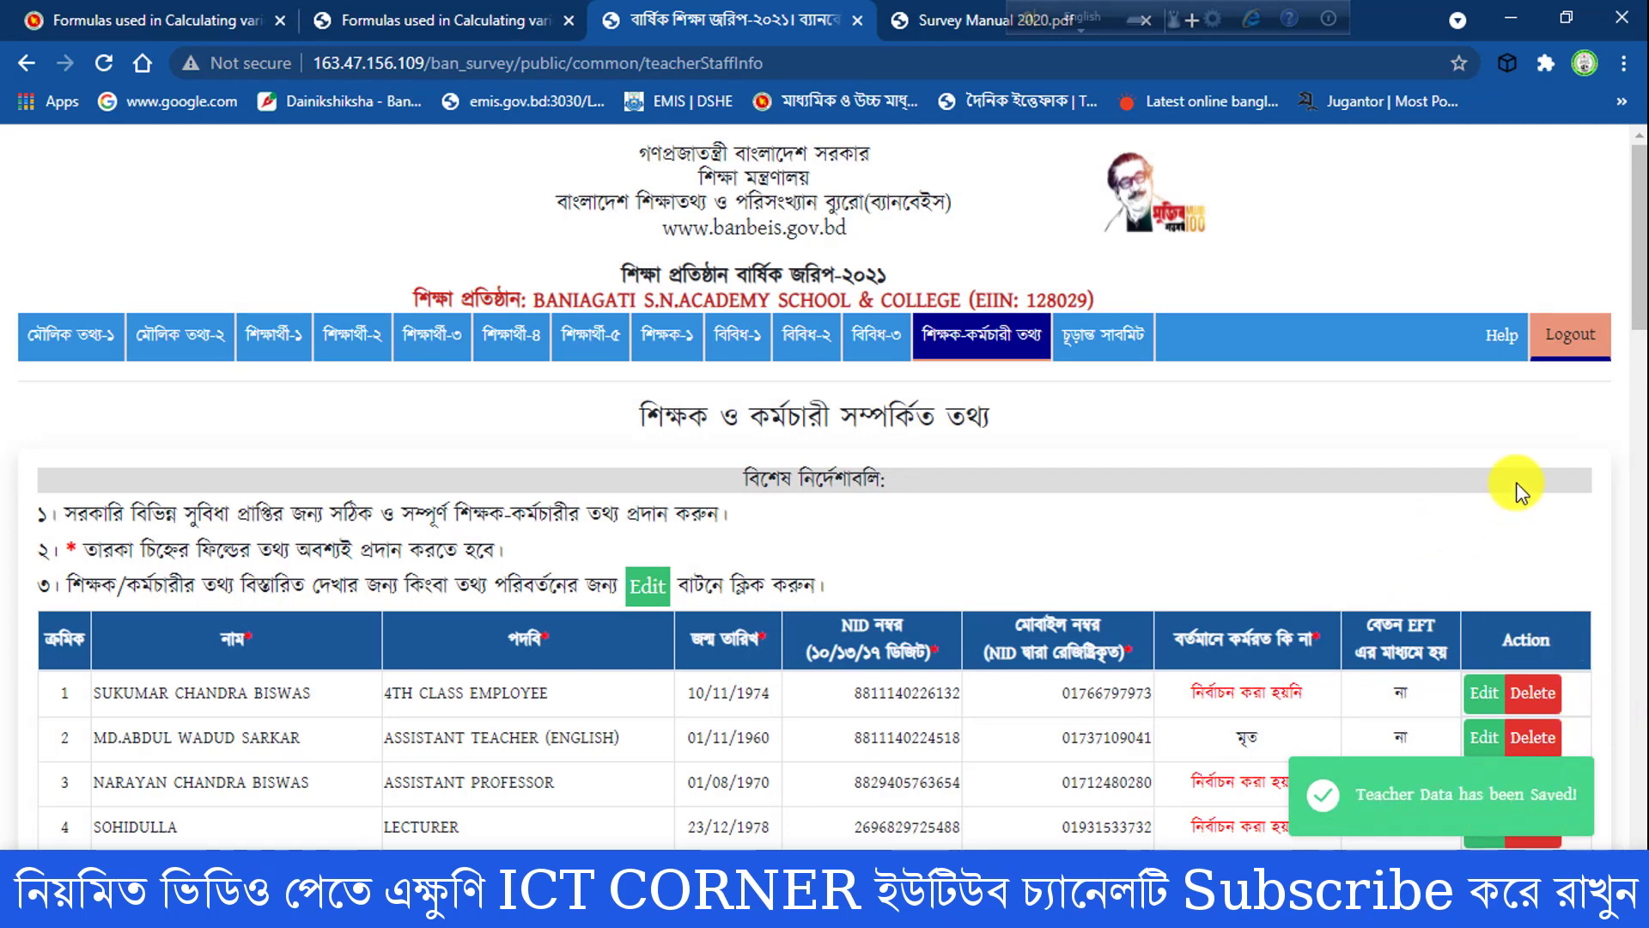
- Open a blank form for adding a teacher, examine its general and qualification fields, and cancel it
mouse_move(1634, 221)
left_mouse_down()
mouse_move(1637, 269)
mouse_move(1636, 253)
left_mouse_up()
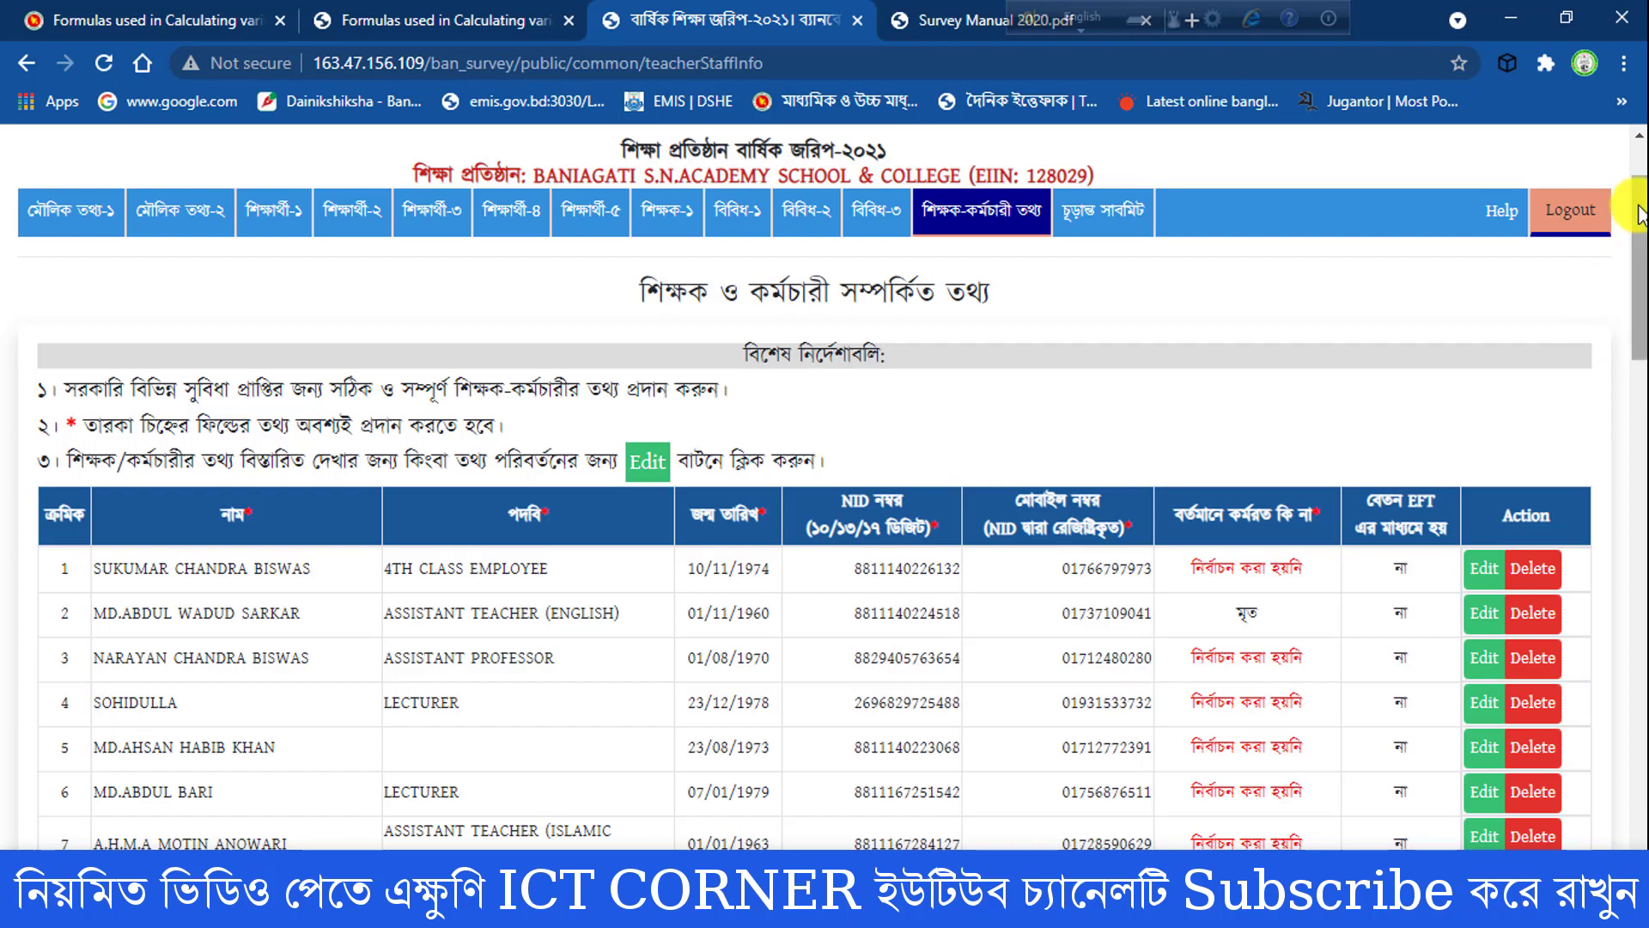
left_click_drag(1639, 215, 1623, 147)
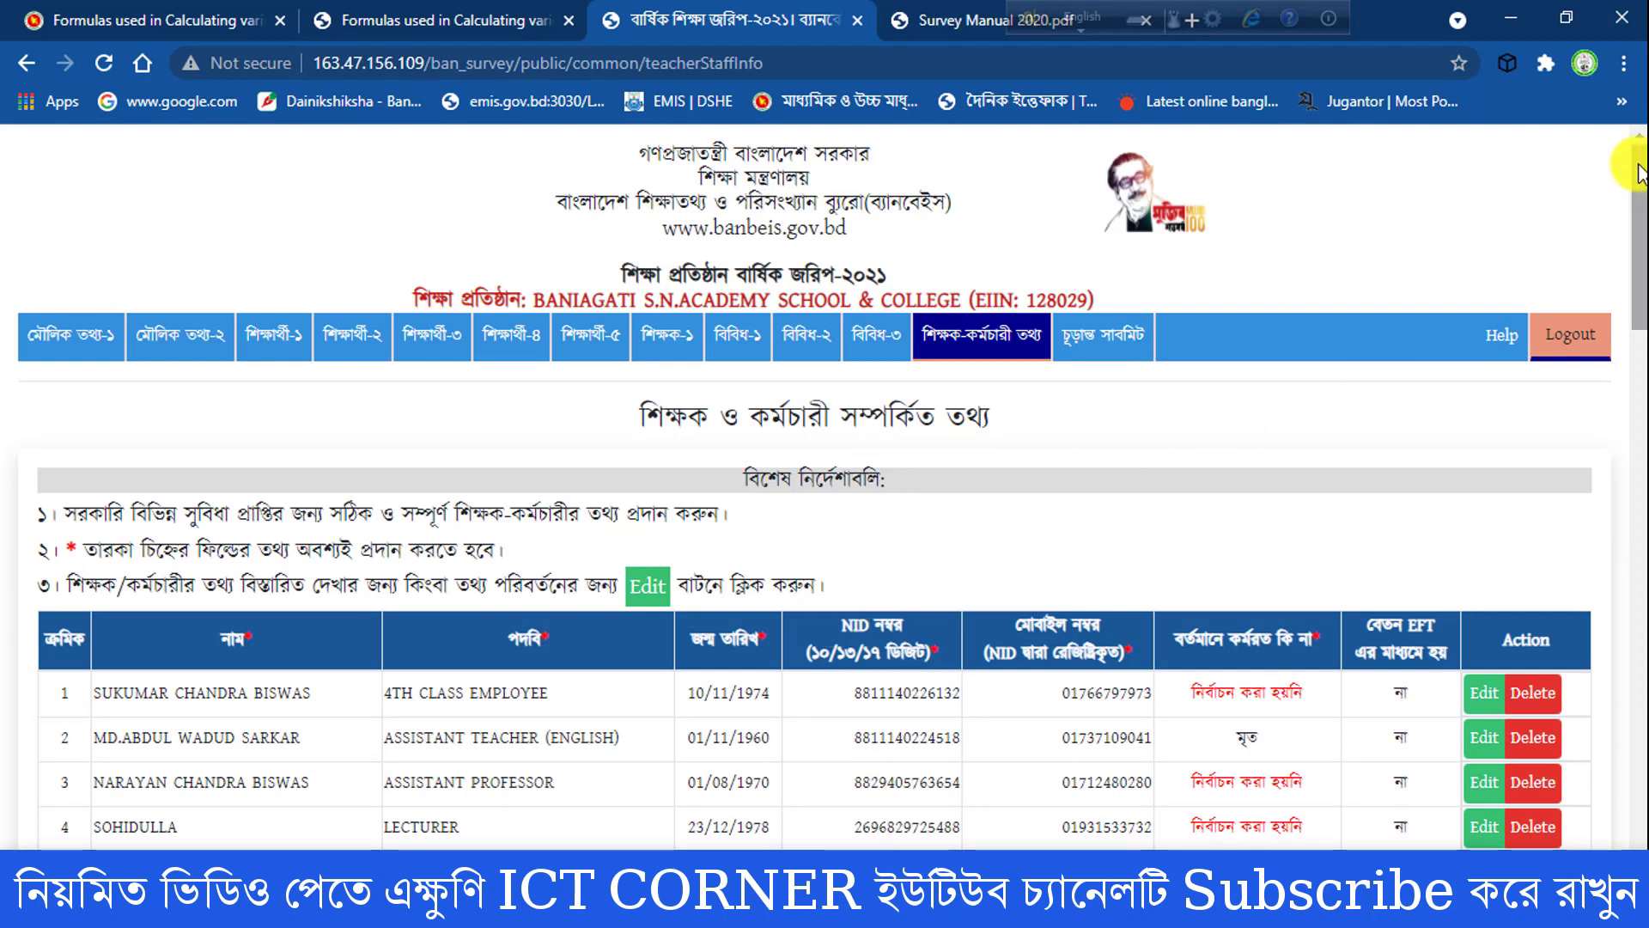
left_click_drag(1639, 172, 1633, 816)
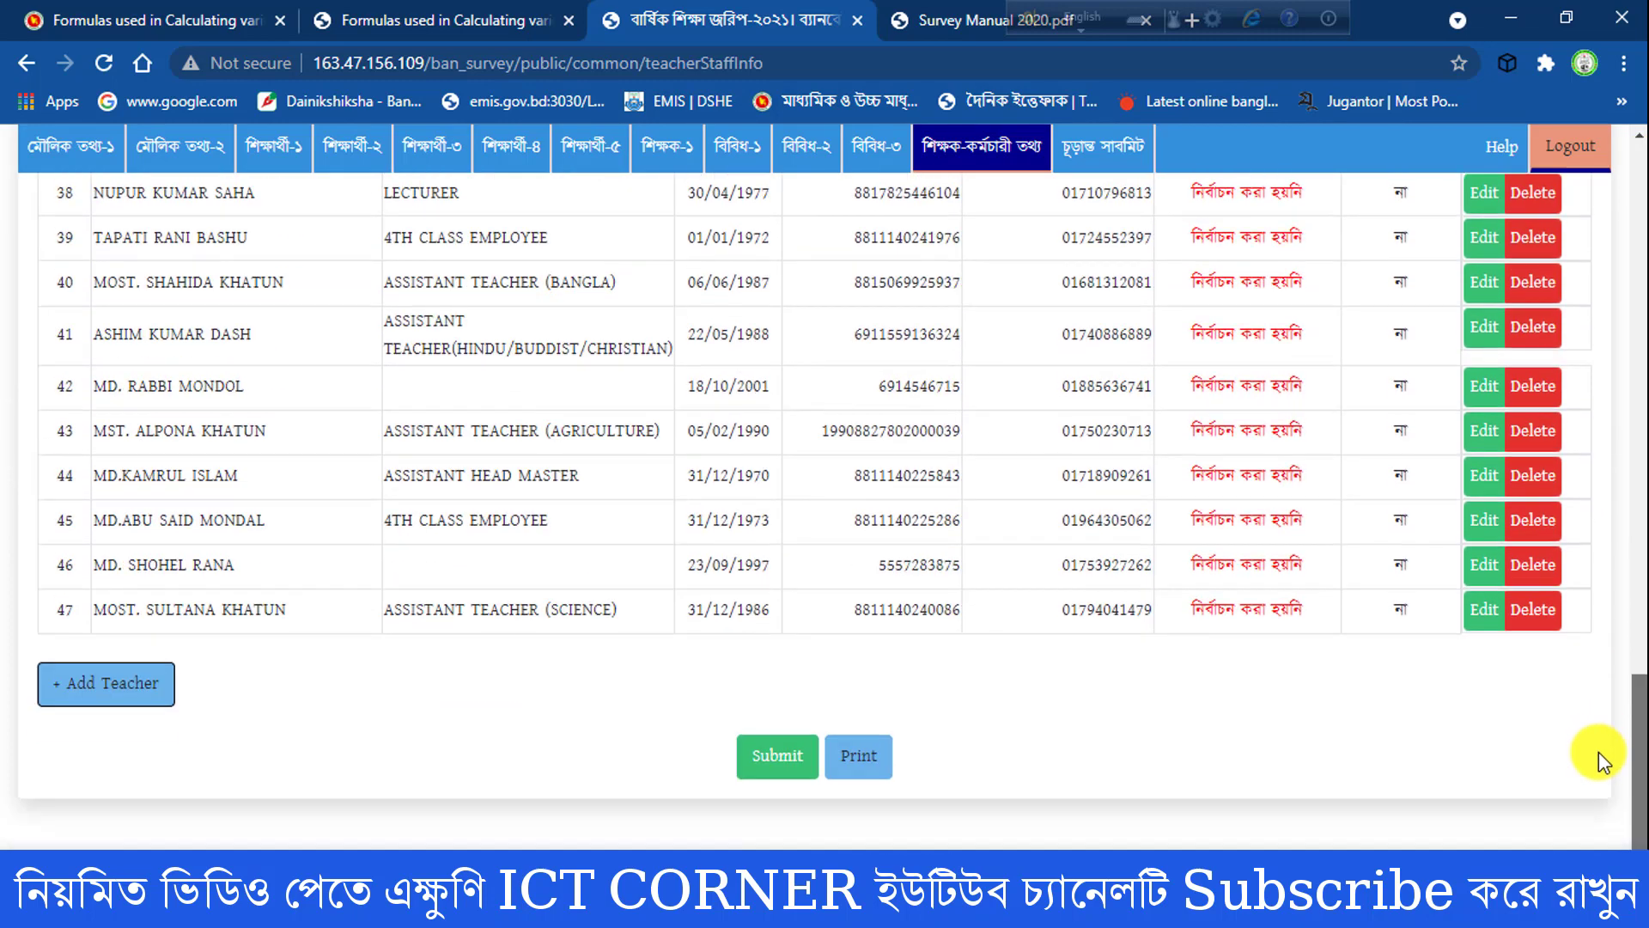
left_click(73, 698)
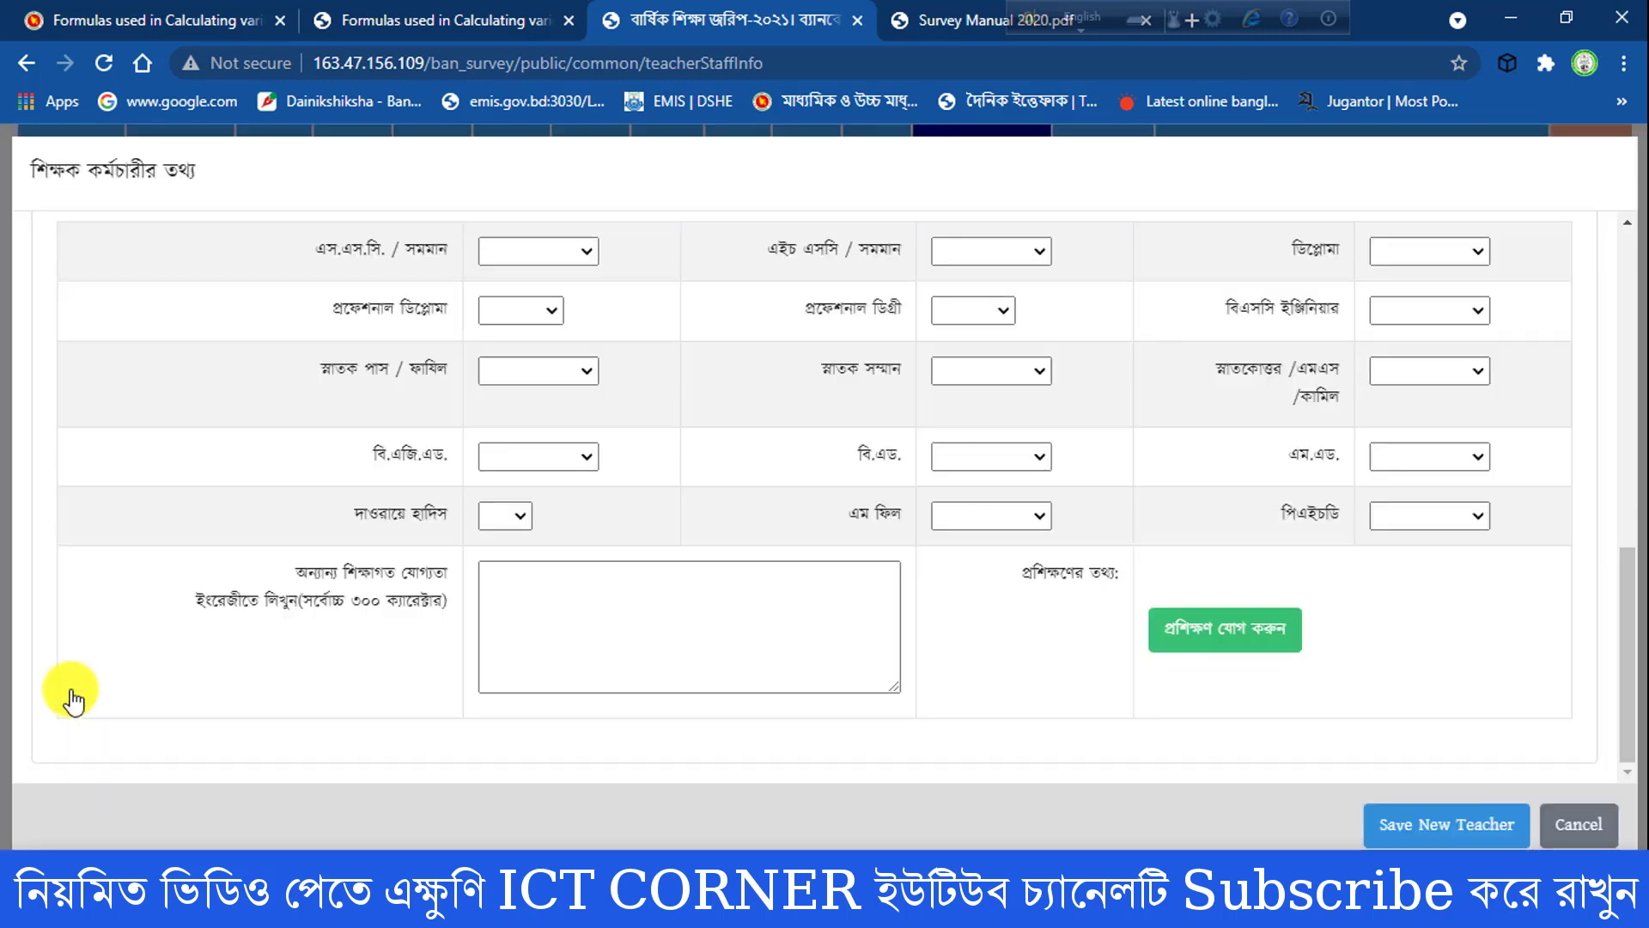
left_click_drag(1632, 631, 1631, 258)
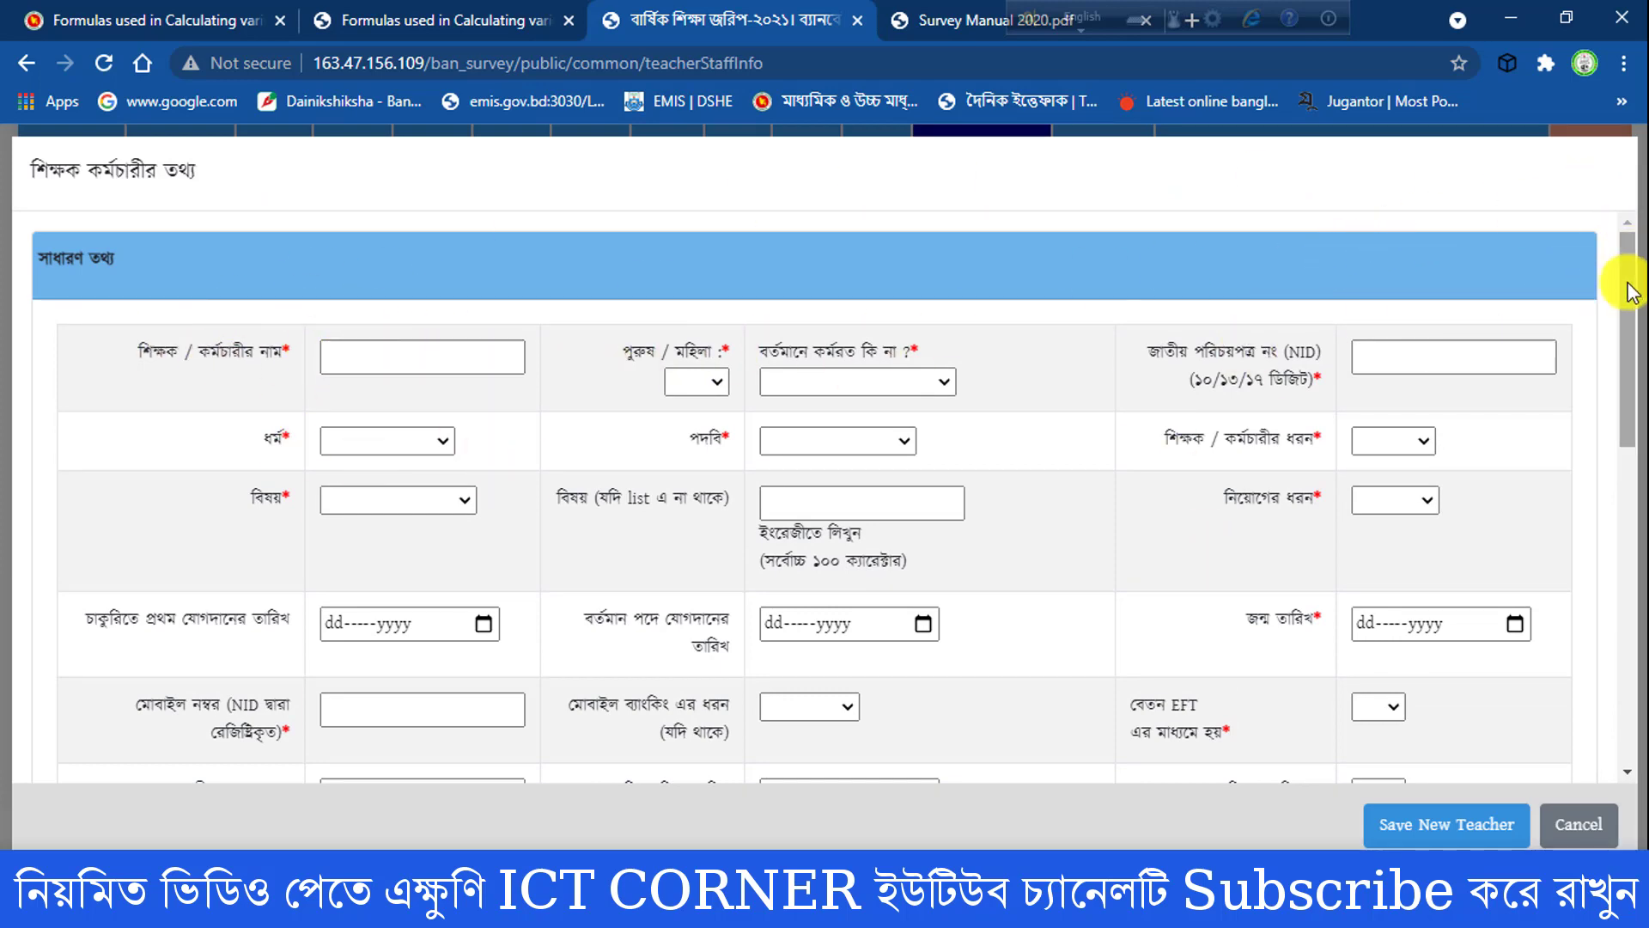
left_click_drag(1623, 276, 1619, 638)
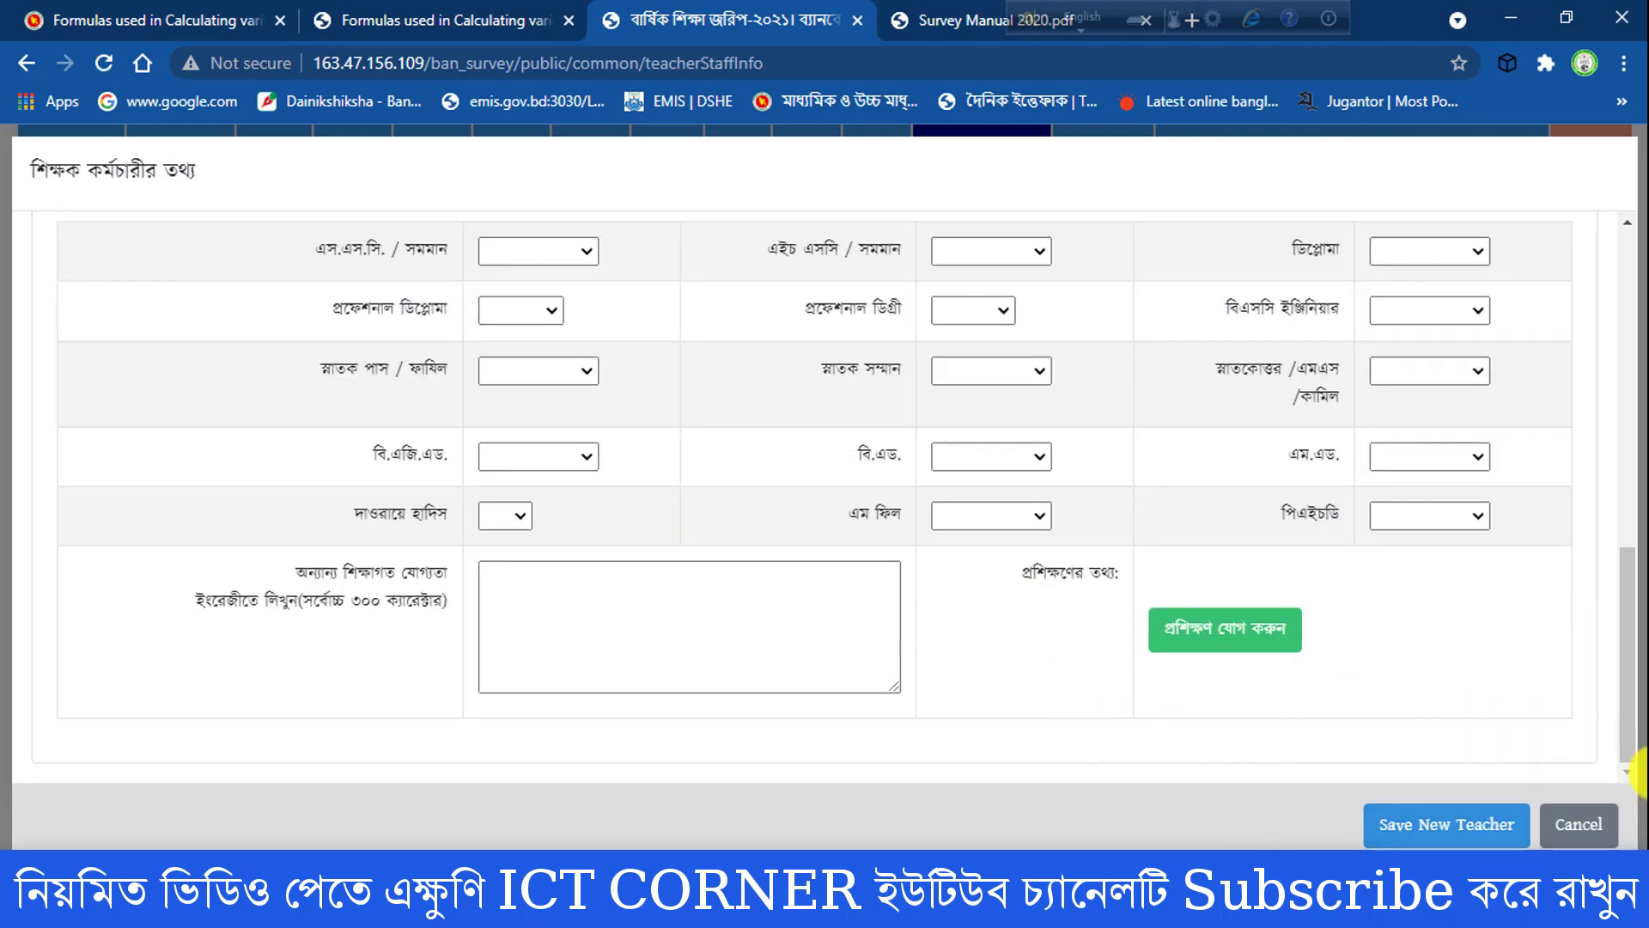
left_click(1575, 828)
- Return to the start of the staff page and log out of the survey account
left_click_drag(1638, 760, 1638, 125)
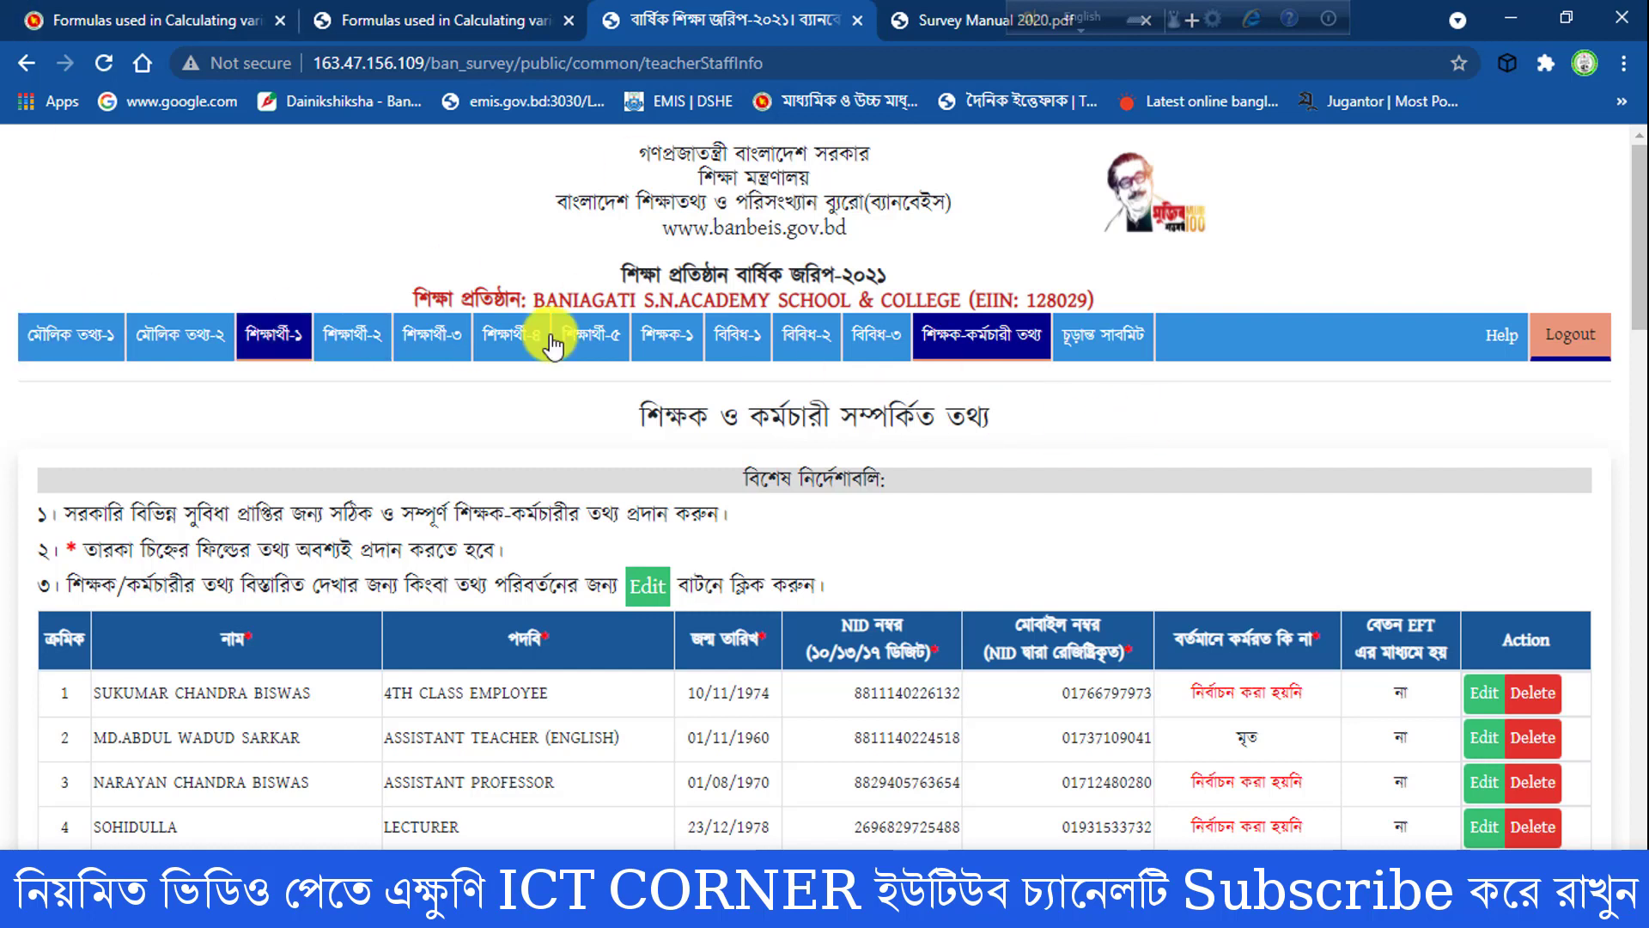
left_click(1564, 342)
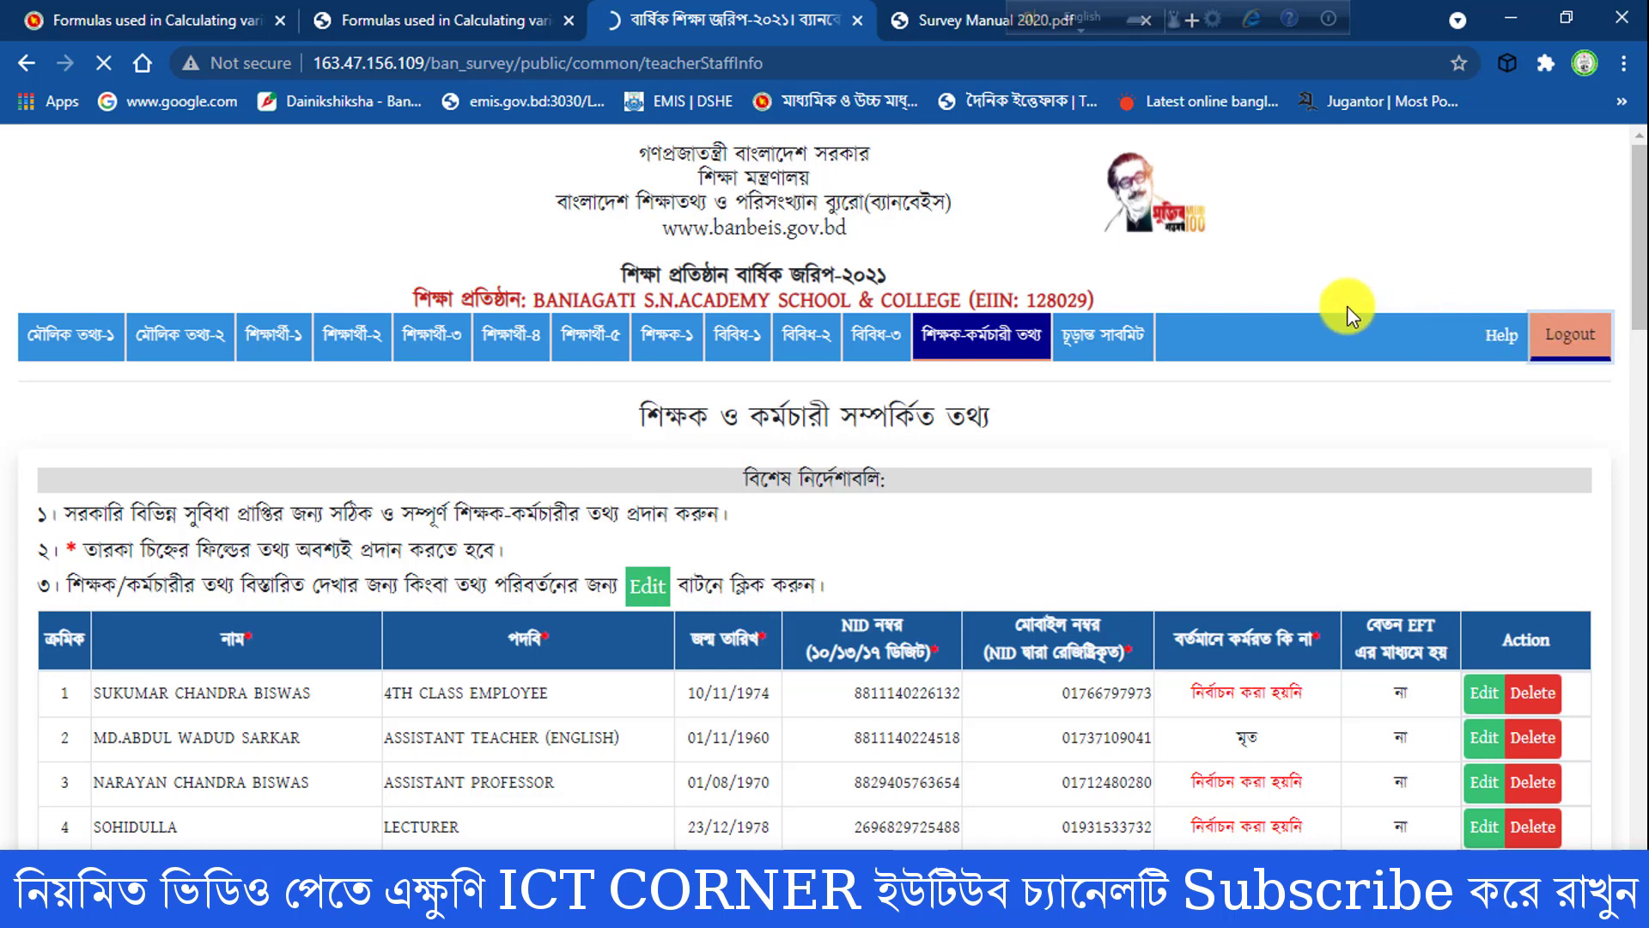